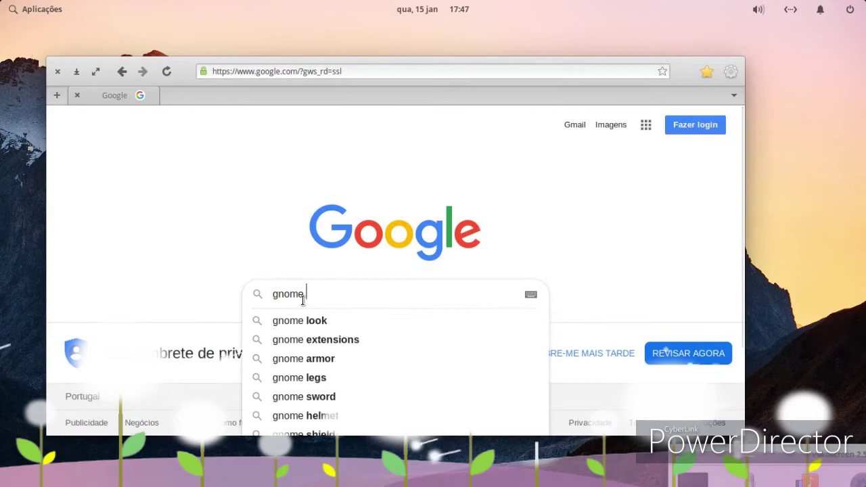
# Step: Search the web for gnome look and open the Gnome Look website
pyautogui.click(306, 330)
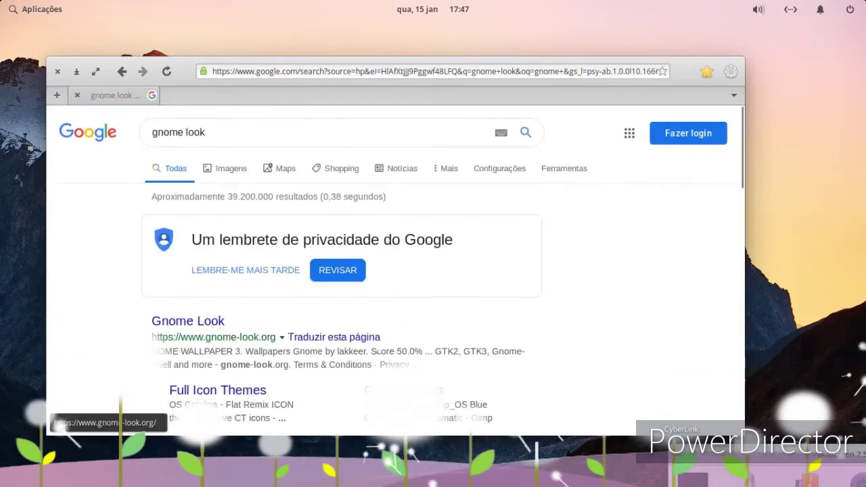
pyautogui.click(157, 323)
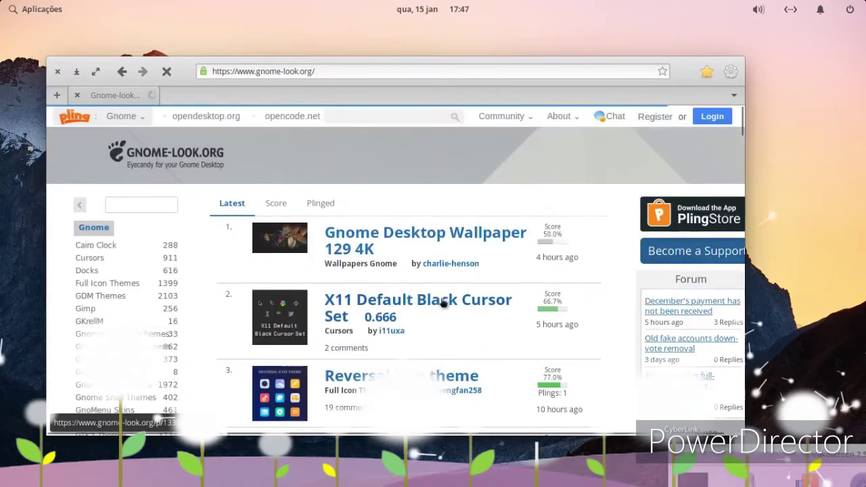
# Step: Open the McMojave GTK3 theme from the site's Popularity list
pyautogui.scroll(-5, 440, 301)
pyautogui.scroll(-6, 441, 322)
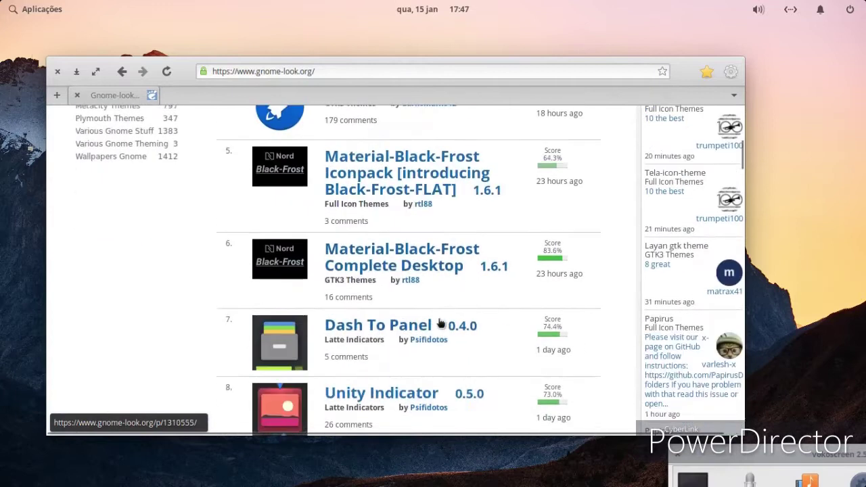
pyautogui.scroll(-2, 652, 330)
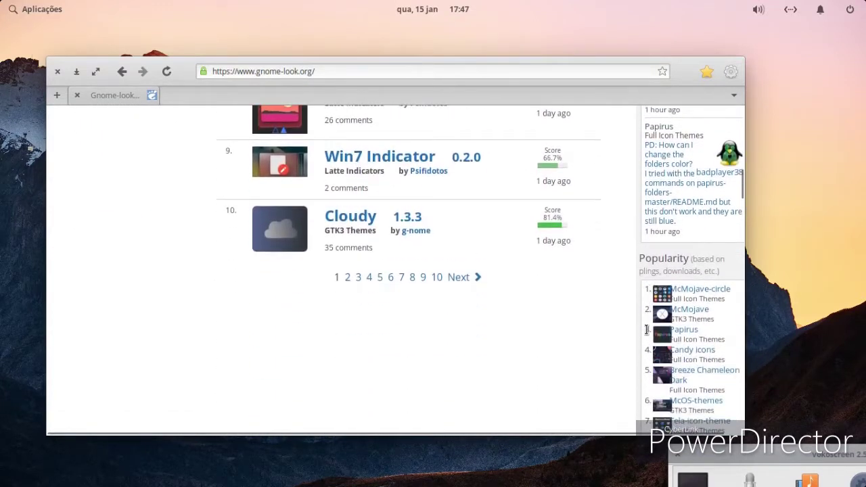
pyautogui.scroll(-2, 647, 330)
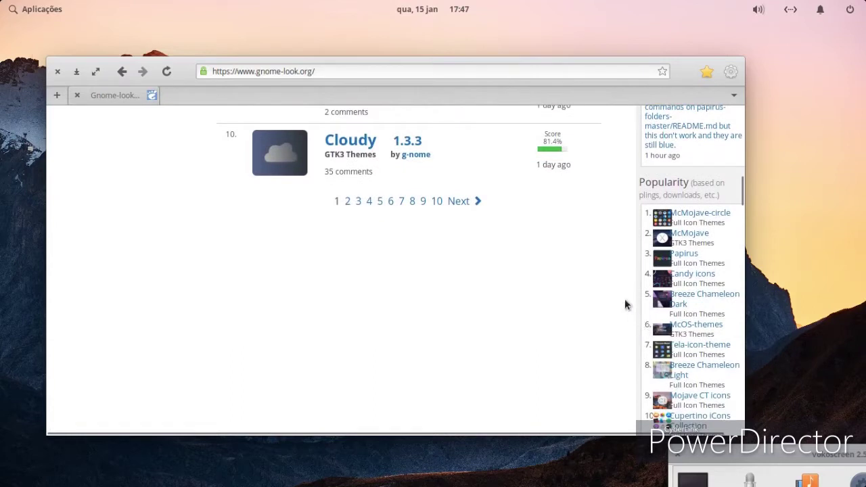
pyautogui.click(690, 234)
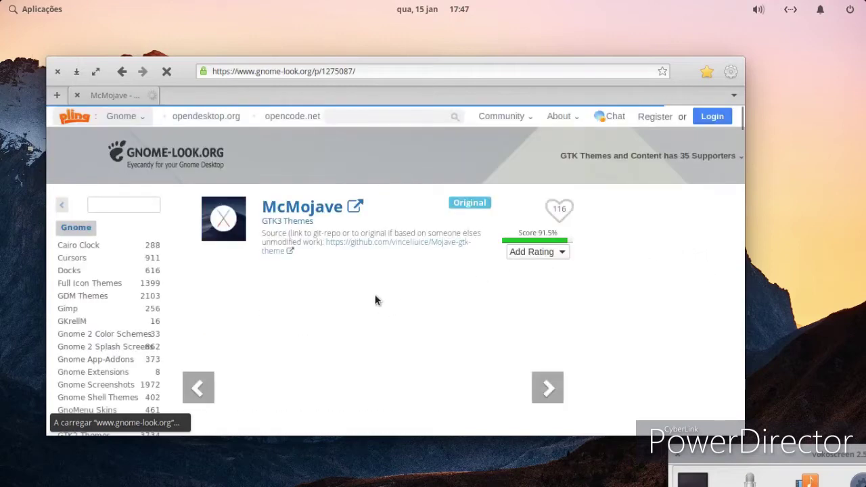
pyautogui.moveTo(291, 485)
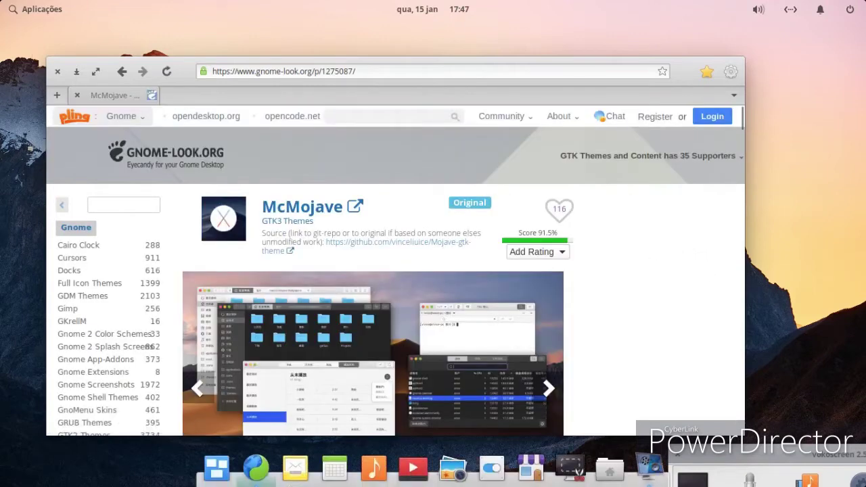
pyautogui.click(218, 470)
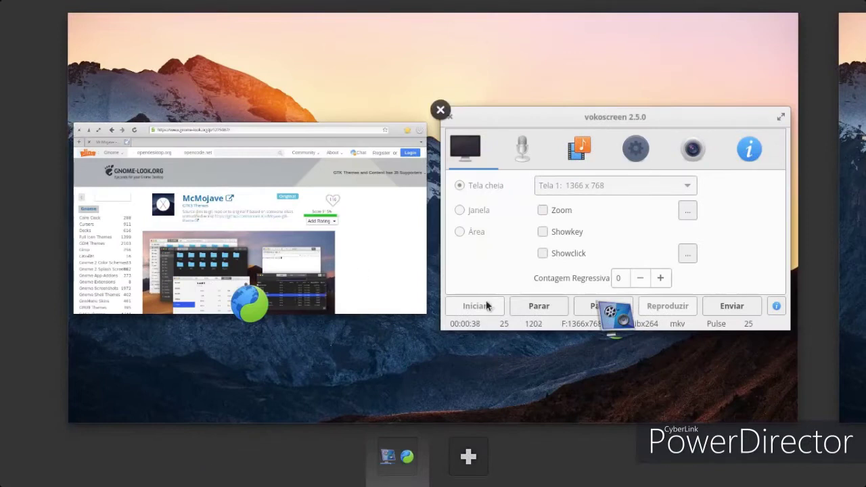
pyautogui.click(350, 279)
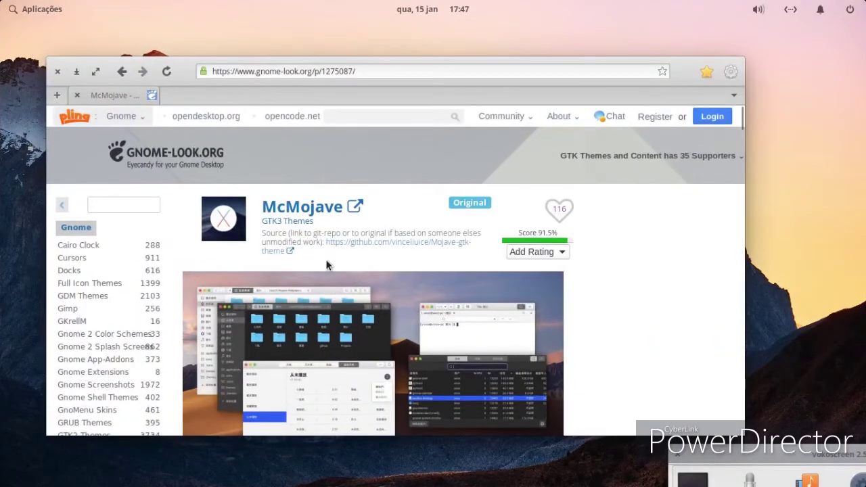
# Step: Download Mojave-dark.tar.xz from the McMojave theme's files
pyautogui.scroll(-2, 318, 265)
pyautogui.scroll(-4, 311, 273)
pyautogui.click(272, 275)
pyautogui.scroll(-2, 289, 279)
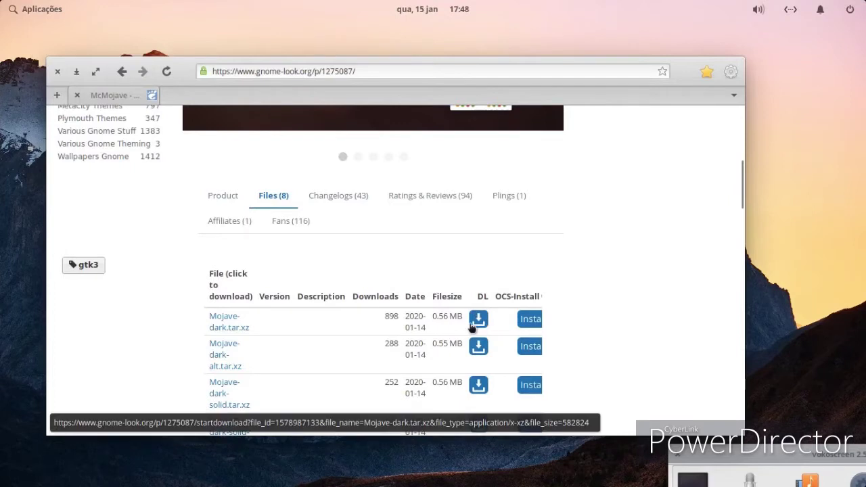
pyautogui.click(476, 322)
pyautogui.click(393, 282)
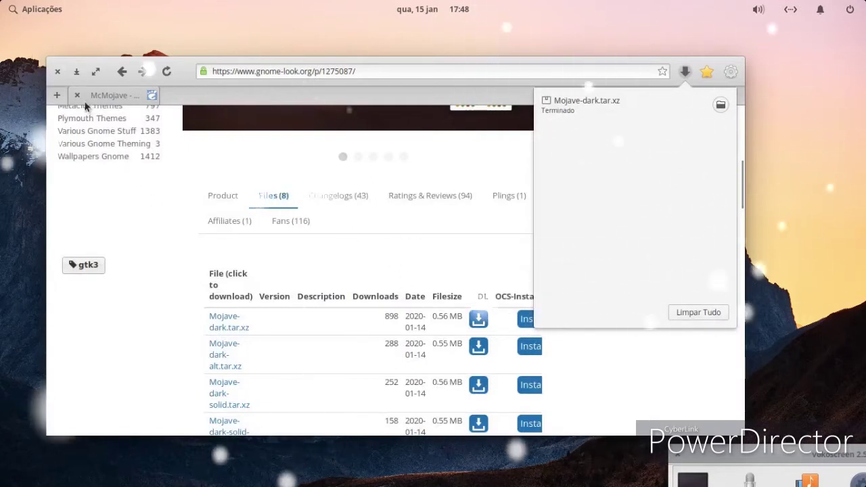
# Step: Browse the GTK3 Themes category and reopen the McMojave theme page
pyautogui.click(123, 73)
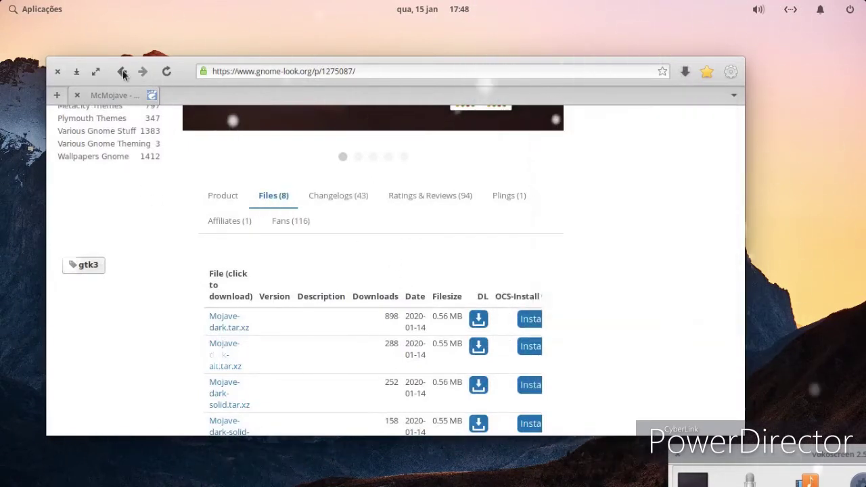
pyautogui.scroll(-1, 572, 261)
pyautogui.scroll(4, 572, 260)
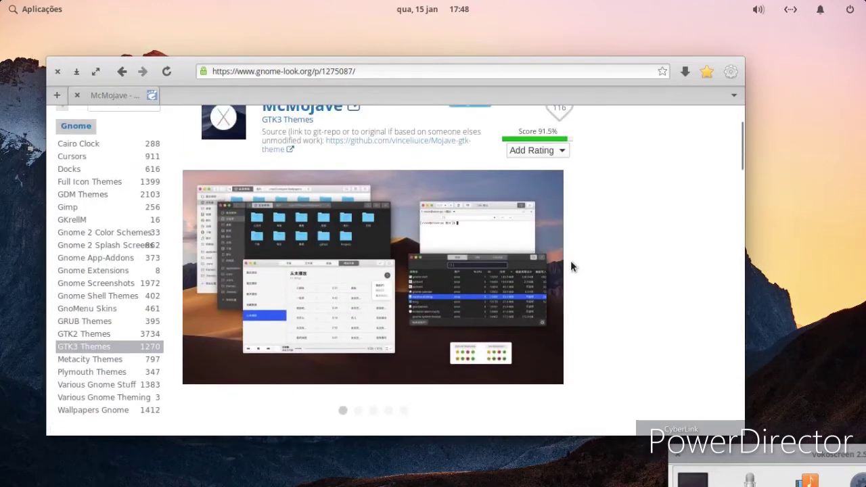
pyautogui.click(95, 349)
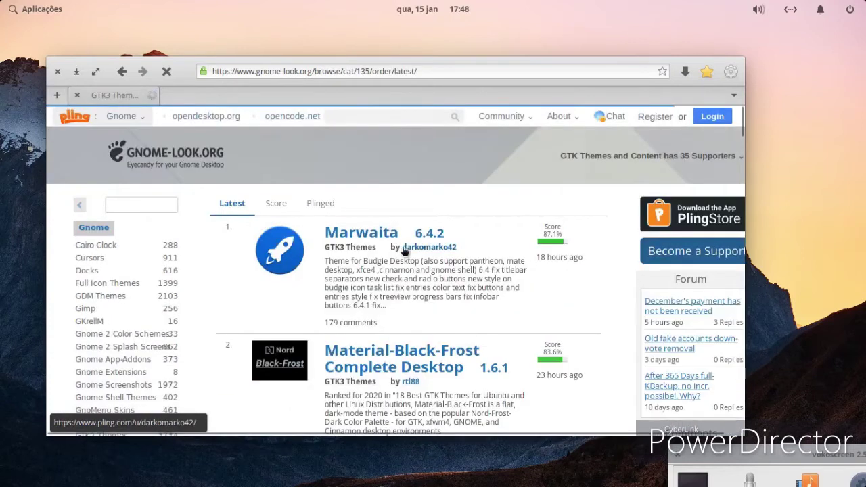
pyautogui.scroll(-3, 399, 243)
pyautogui.scroll(-10, 399, 243)
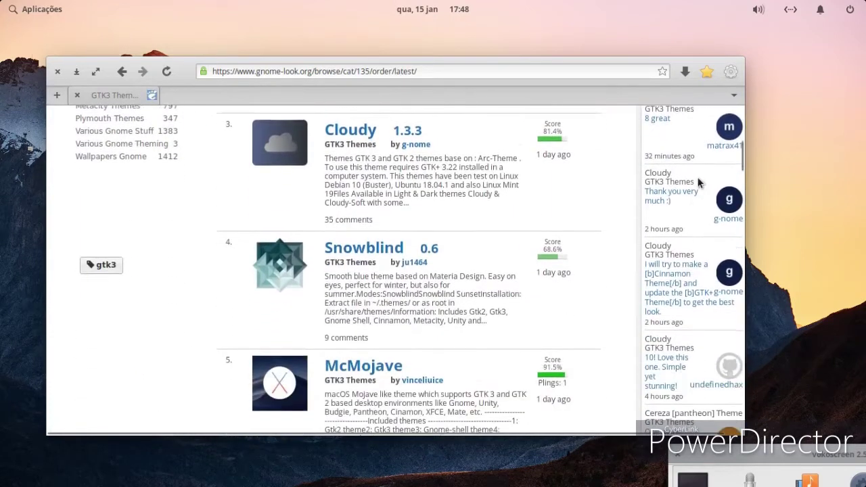
pyautogui.scroll(-2, 653, 199)
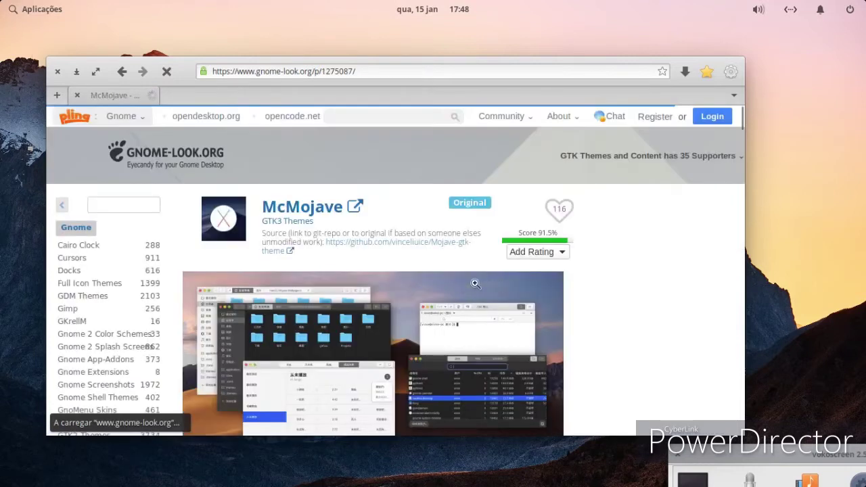
# Step: Download the Mojave-dark.tar.xz theme file a second time and close the browser
pyautogui.scroll(-7, 420, 289)
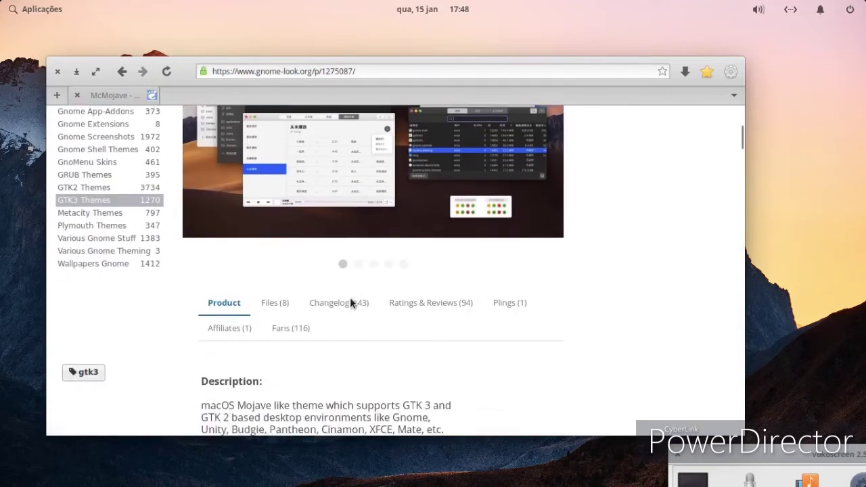
pyautogui.click(276, 274)
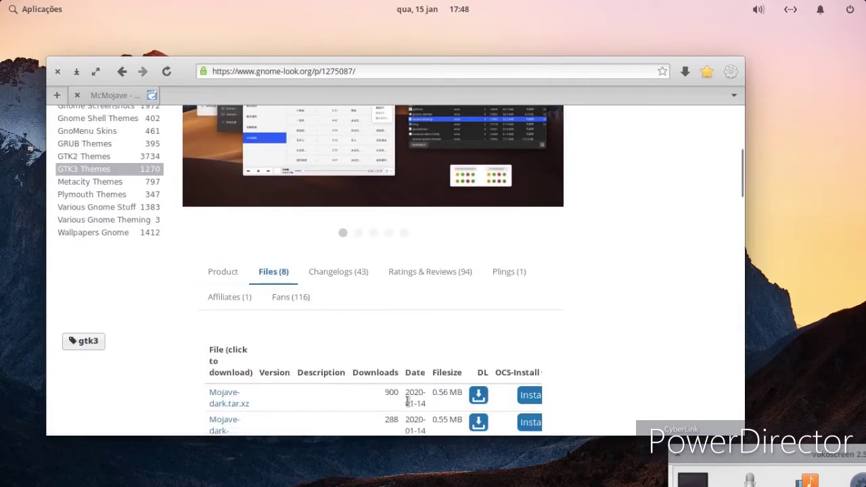
pyautogui.click(478, 398)
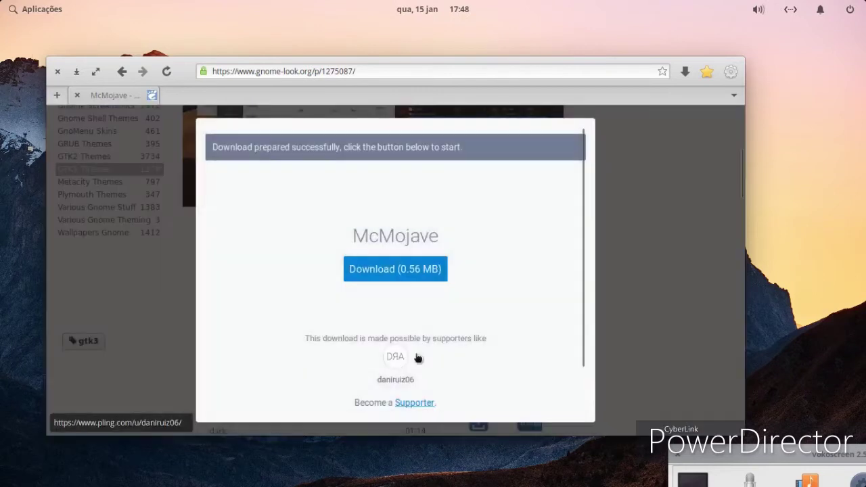
pyautogui.click(375, 278)
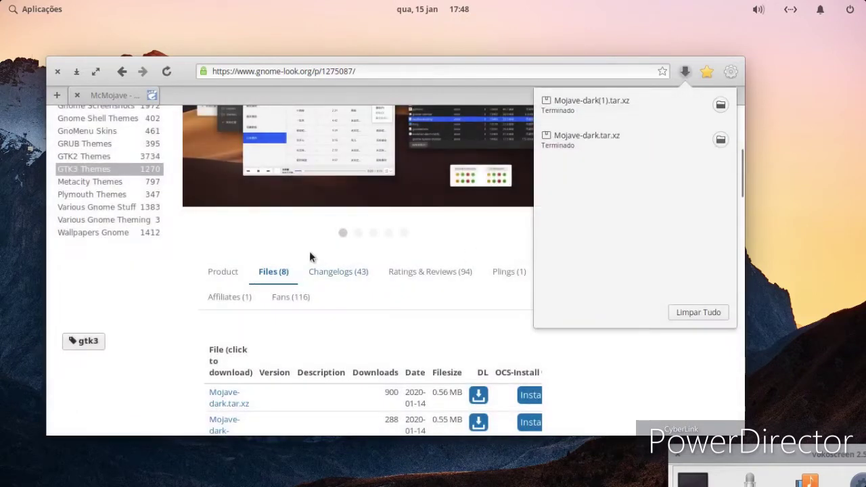
pyautogui.click(59, 76)
pyautogui.click(59, 76)
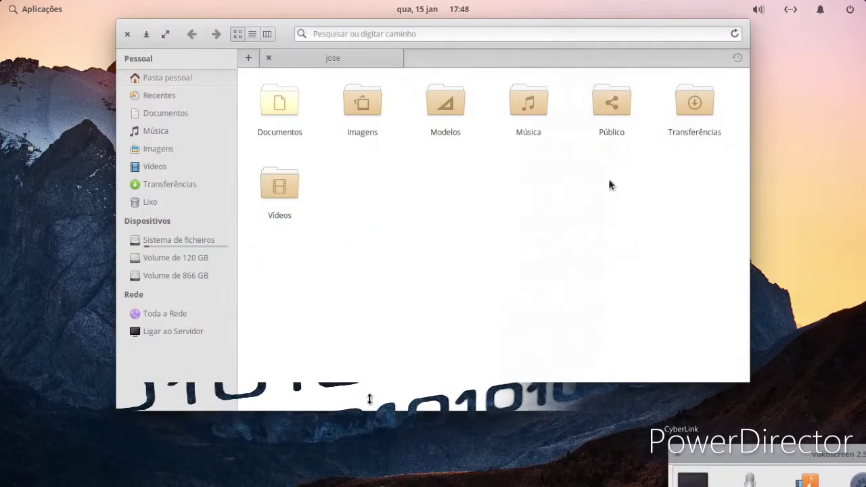
# Step: Show the hidden files in the home folder and look through them
pyautogui.rightClick(549, 198)
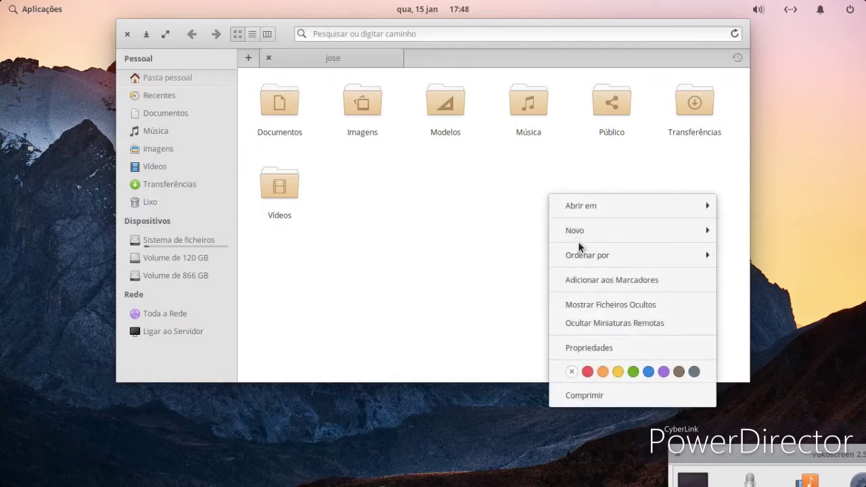
pyautogui.moveTo(580, 251)
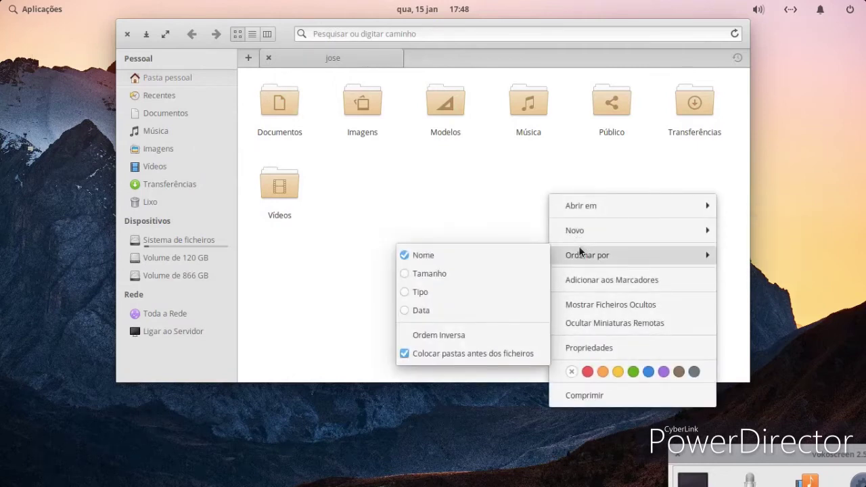
pyautogui.click(579, 305)
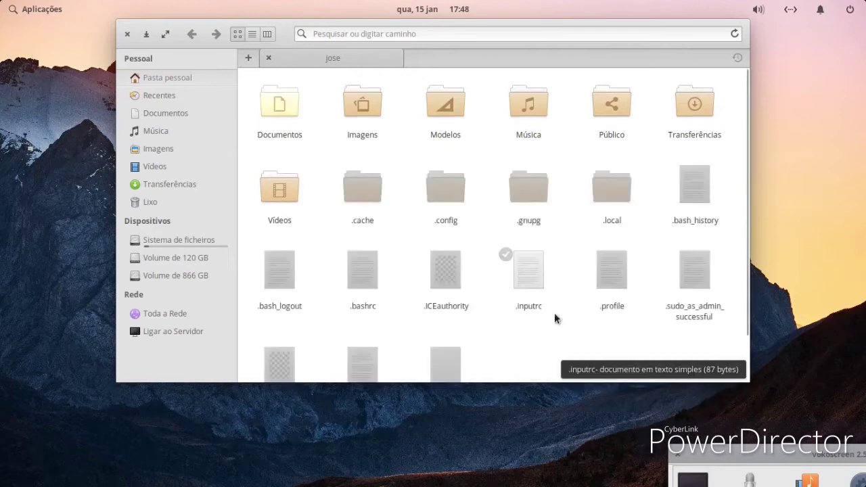
pyautogui.scroll(-1, 557, 319)
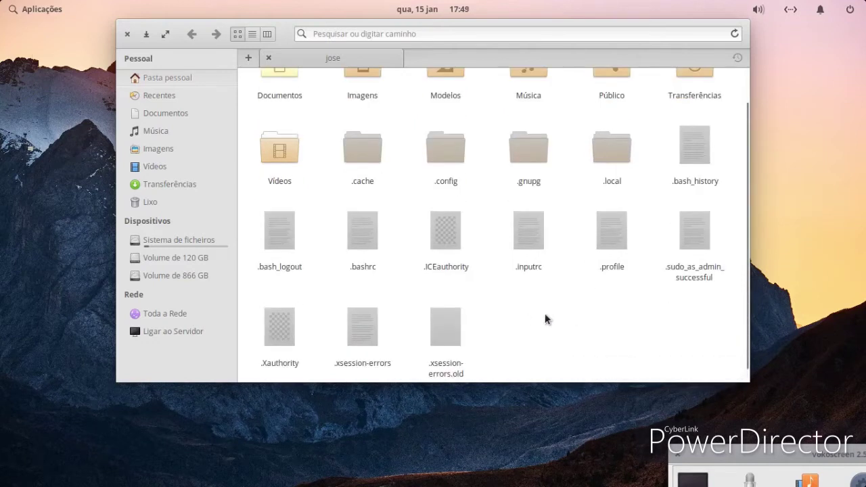
pyautogui.scroll(1, 546, 319)
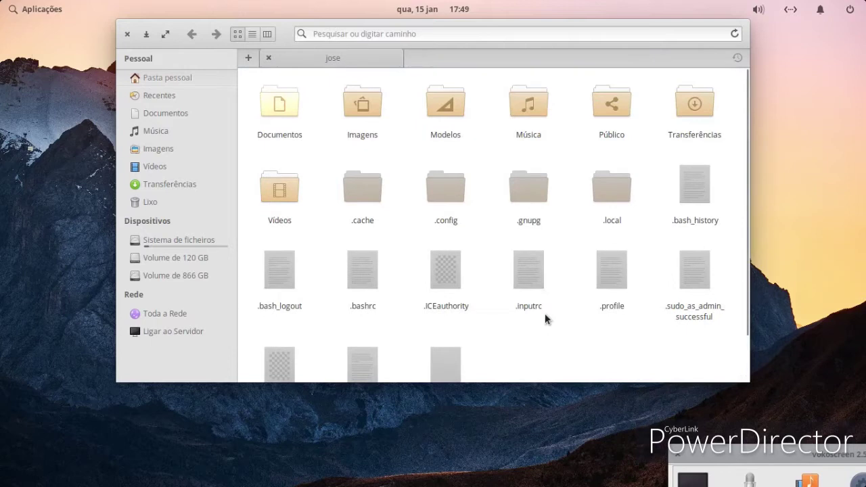
pyautogui.scroll(-1, 545, 318)
pyautogui.rightClick(514, 310)
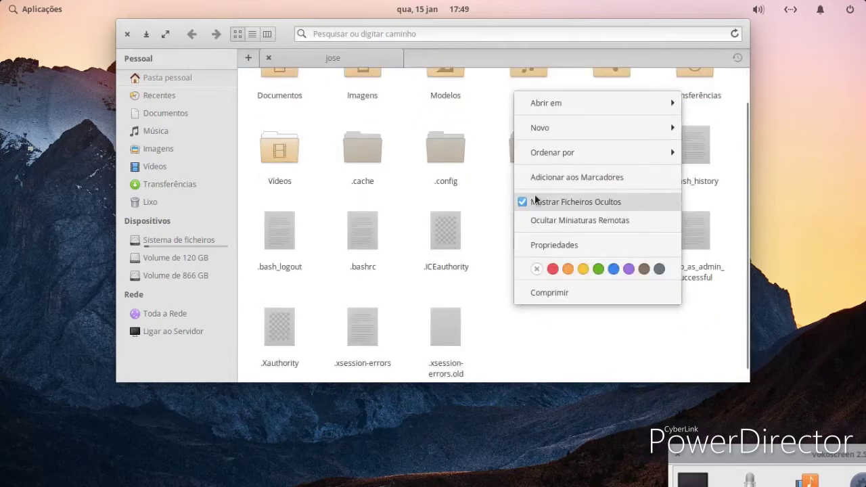
# Step: Extract Mojave-dark.tar.xz inside the Transferências folder and dismiss the extraction dialog
pyautogui.click(162, 182)
pyautogui.click(163, 183)
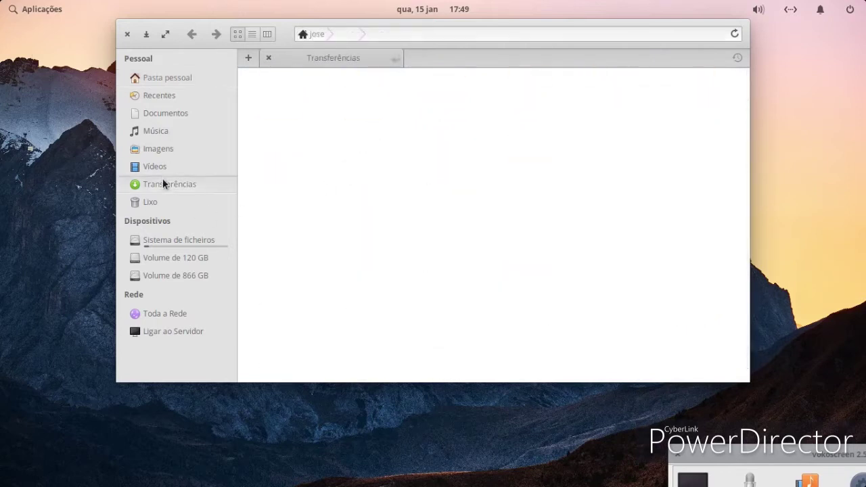
pyautogui.rightClick(294, 110)
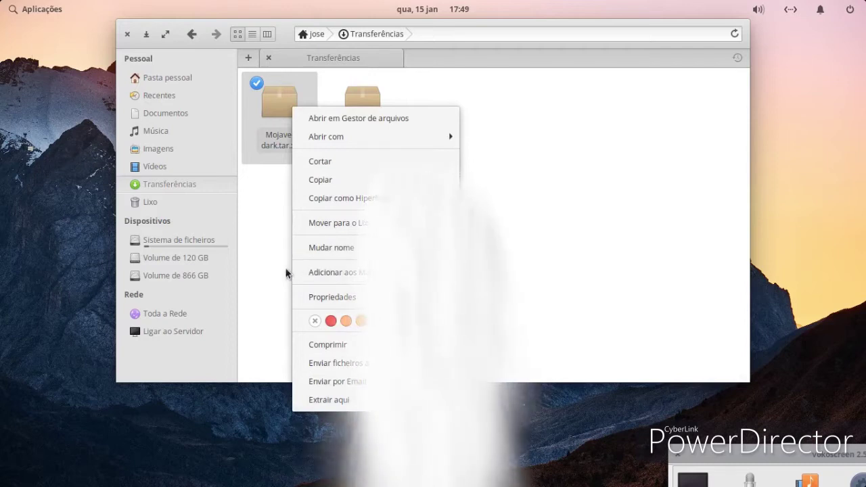
pyautogui.click(283, 144)
pyautogui.rightClick(284, 118)
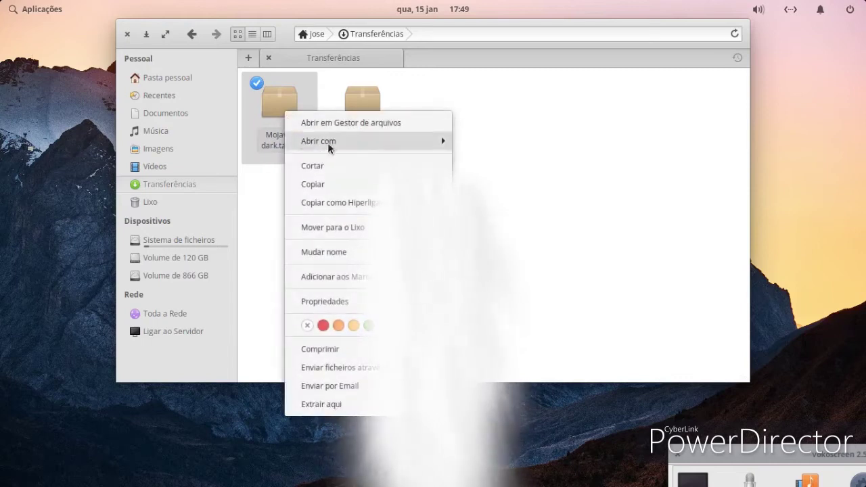
pyautogui.click(321, 404)
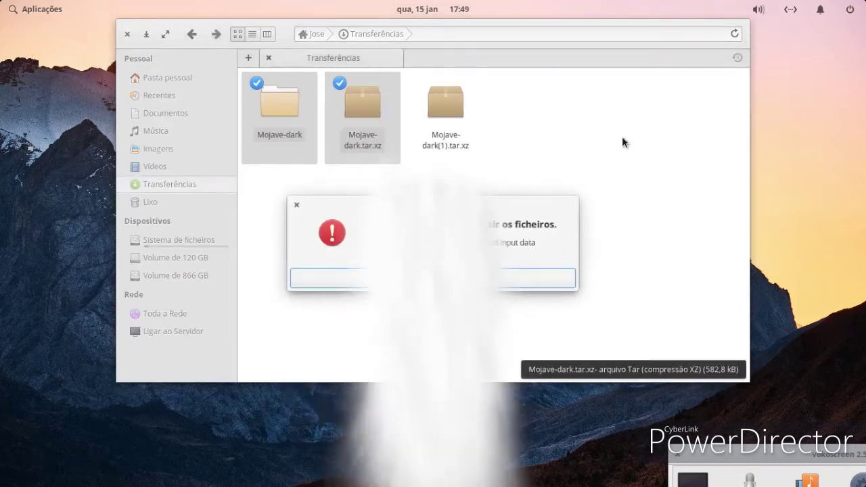
pyautogui.click(458, 285)
pyautogui.click(450, 275)
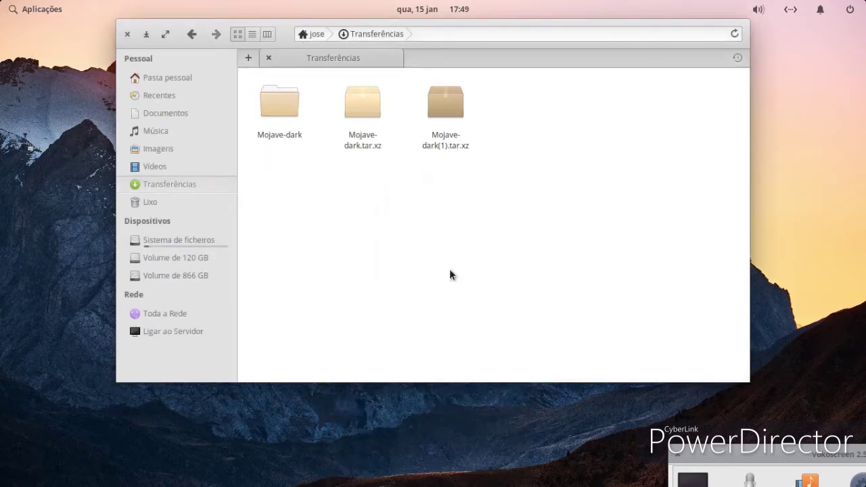
# Step: Try to extract Mojave-dark(1).tar.xz inside the Transferências folder, cancelling the file replacement
pyautogui.rightClick(437, 109)
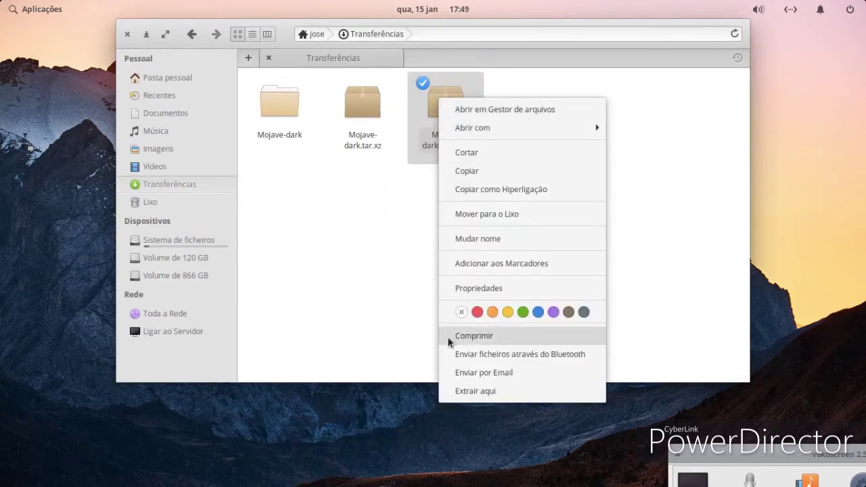
pyautogui.click(461, 390)
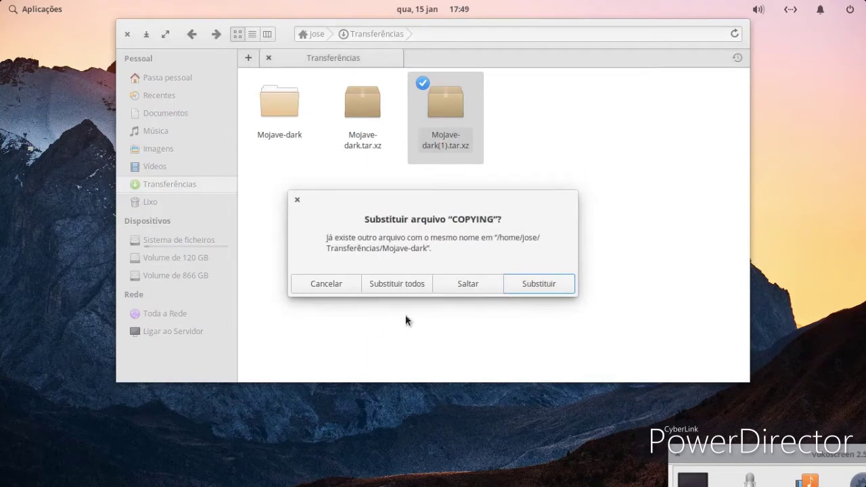
pyautogui.click(334, 288)
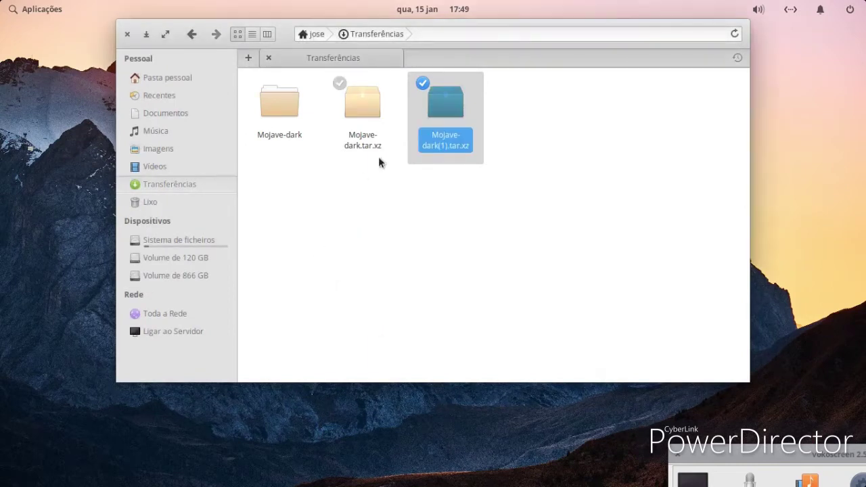
# Step: Try to extract Mojave-dark.tar.xz again inside the Transferências folder, cancelling the replacement of the COPYING file
pyautogui.rightClick(366, 121)
pyautogui.click(399, 406)
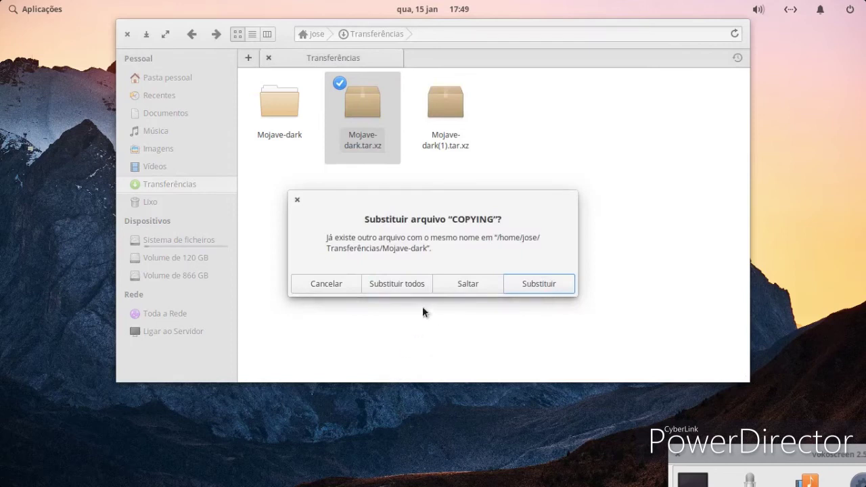
pyautogui.click(339, 289)
pyautogui.click(325, 289)
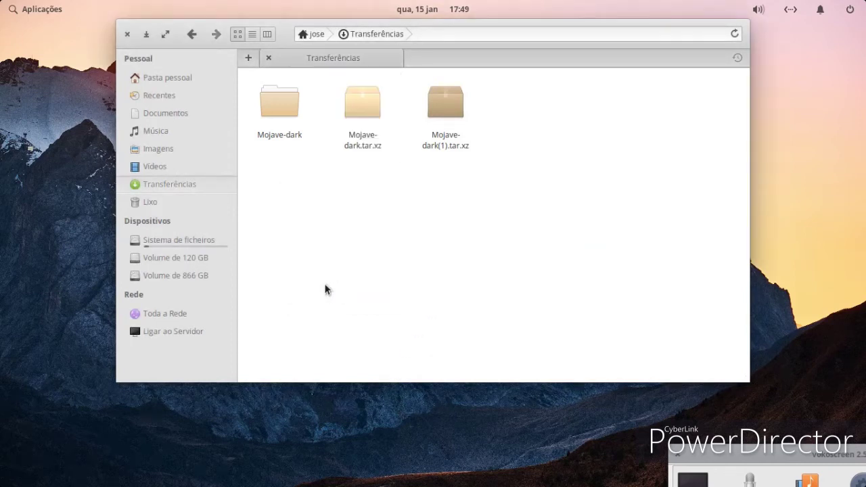
# Step: Look through the extracted Mojave-dark folder and its index.theme file, returning to the Transferências folder
pyautogui.click(283, 113)
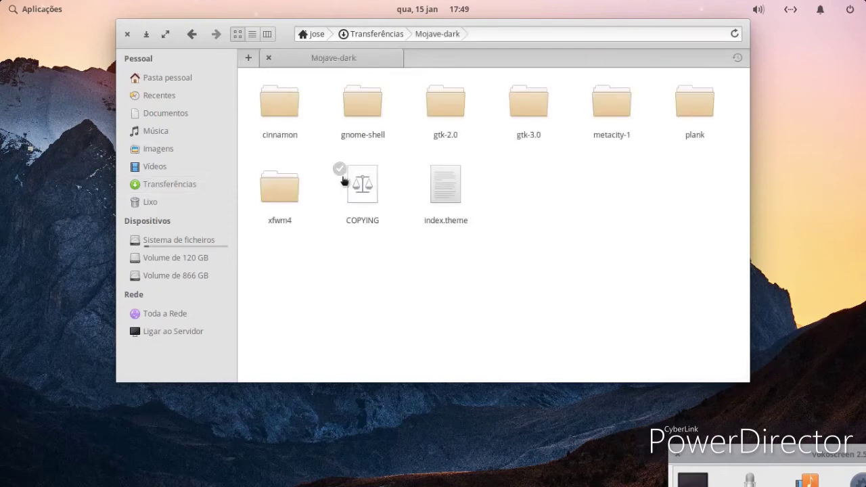
pyautogui.click(447, 197)
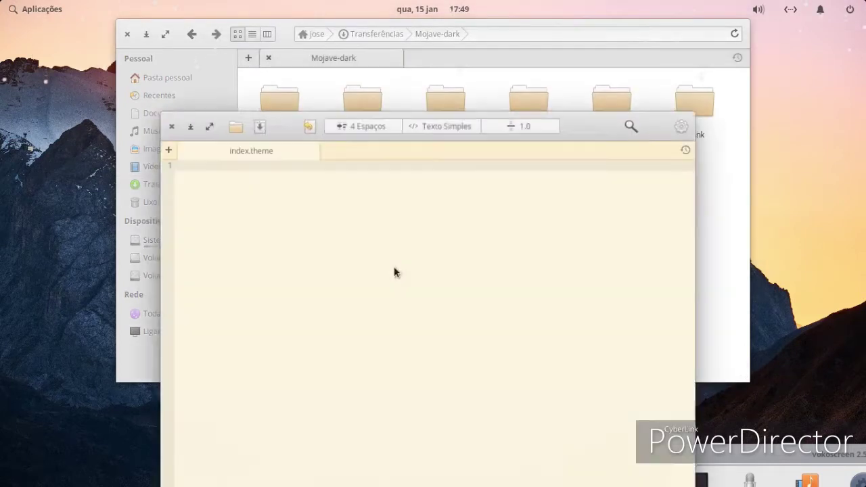
pyautogui.click(168, 124)
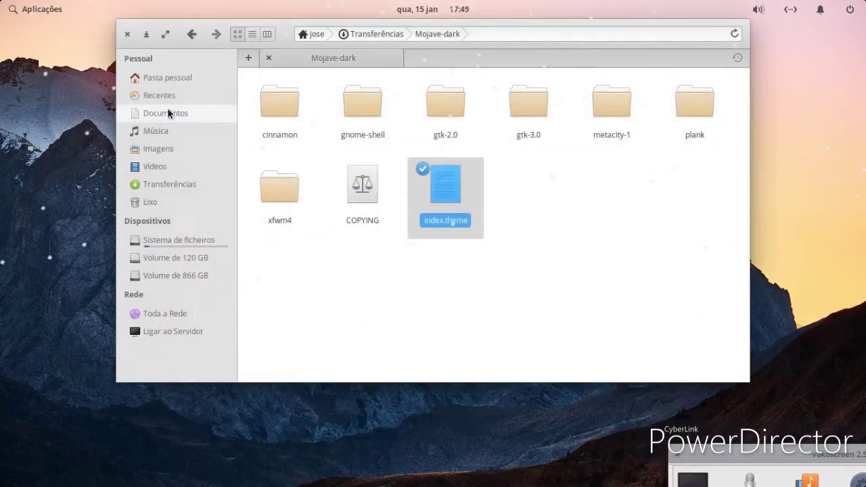
pyautogui.click(193, 35)
pyautogui.click(304, 195)
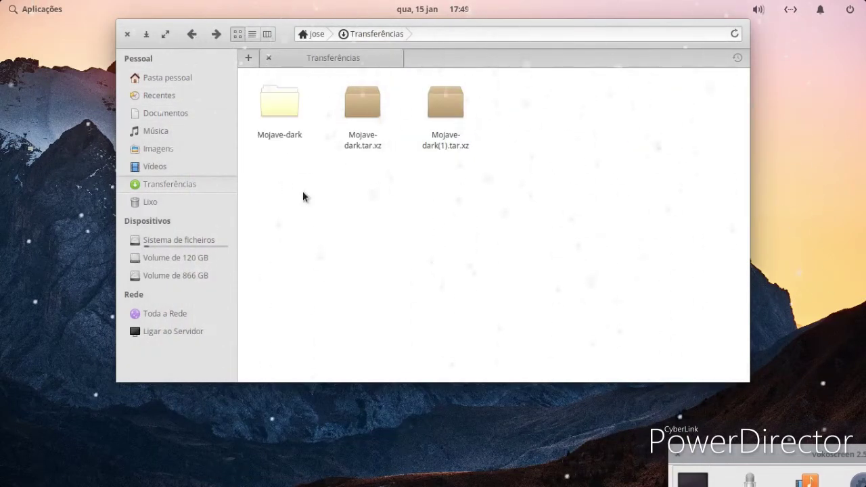
# Step: Copy the extracted Mojave-dark folder and go to the home folder
pyautogui.rightClick(276, 113)
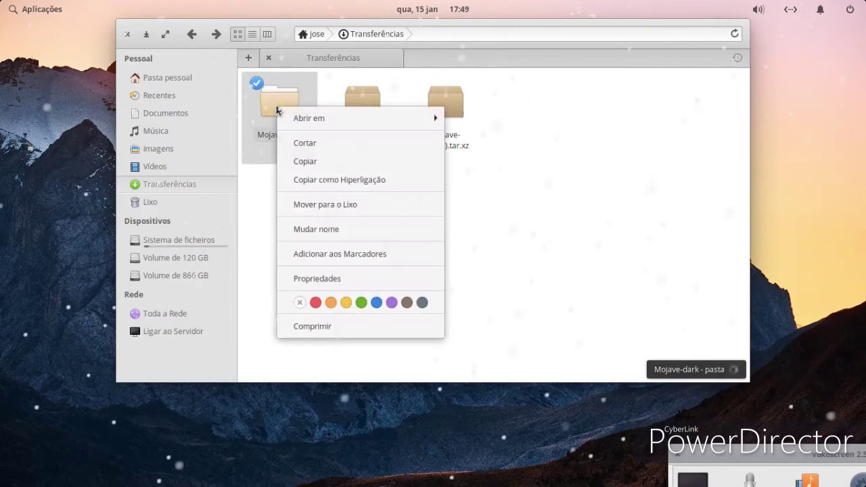
pyautogui.click(301, 160)
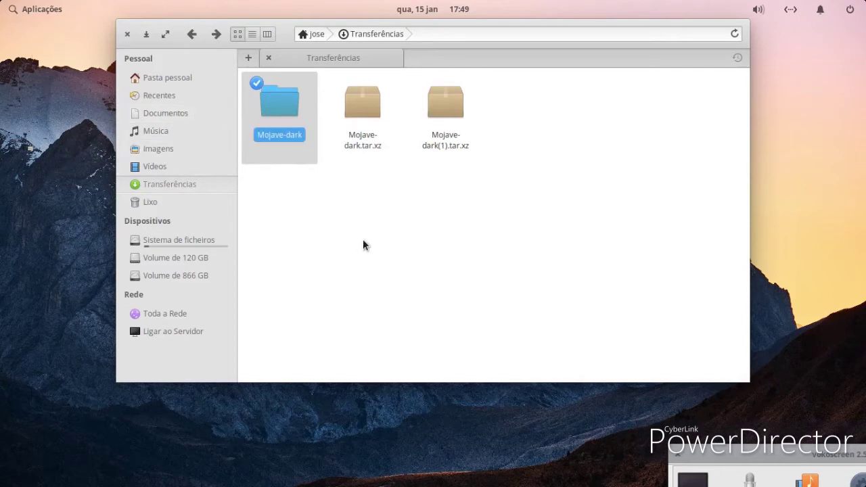
pyautogui.click(176, 82)
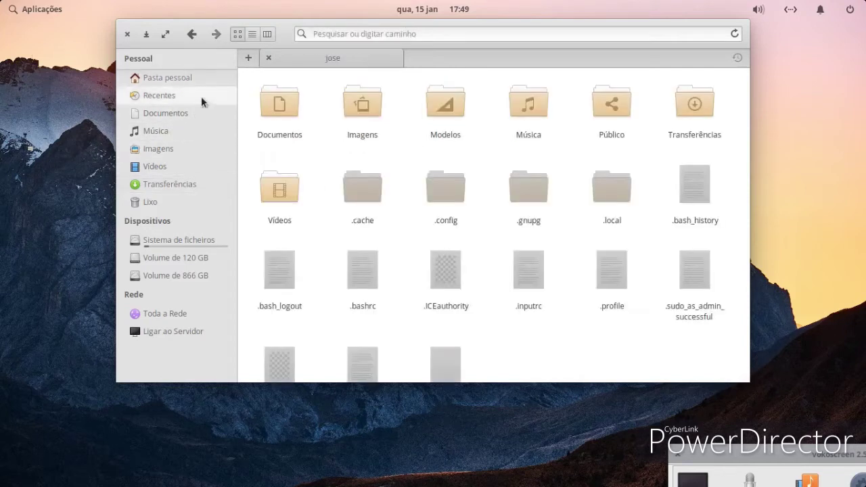
# Step: Create a new folder in the home folder and try to name it ./icons
pyautogui.rightClick(540, 350)
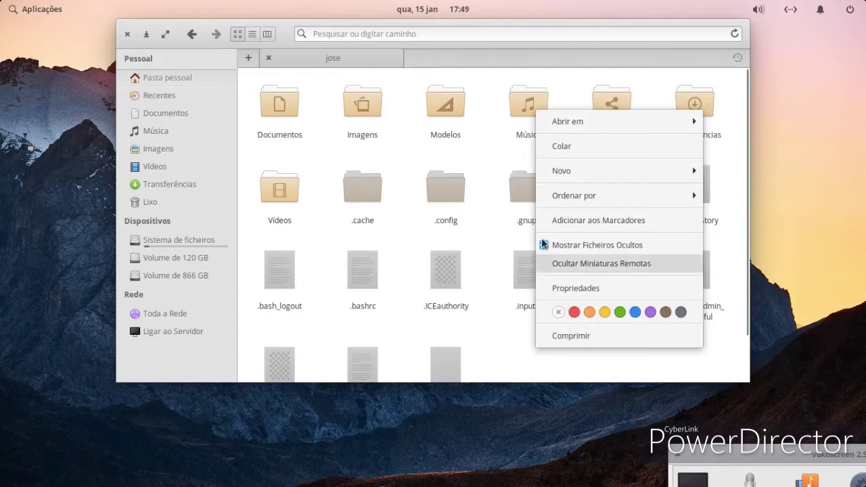
pyautogui.moveTo(562, 173)
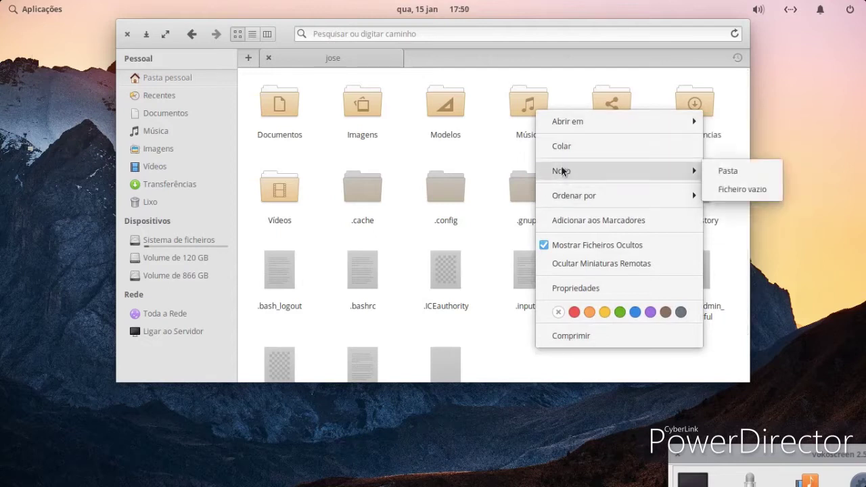
pyautogui.click(727, 175)
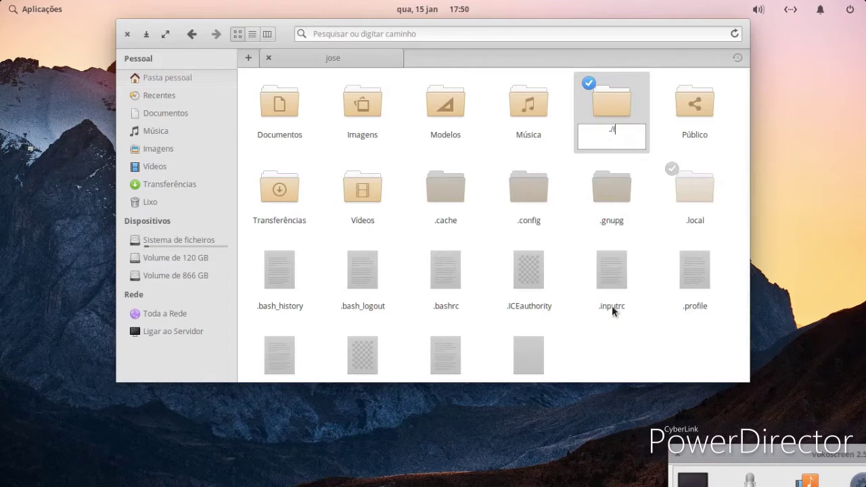
pyautogui.press('Return')
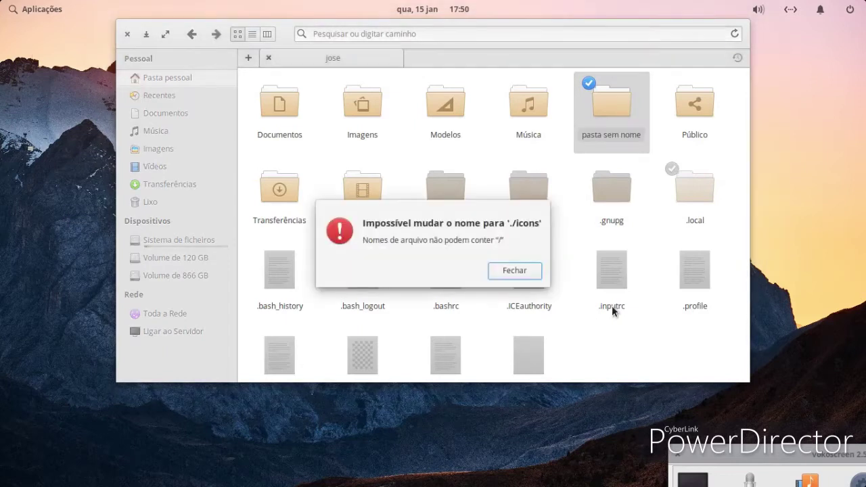
pyautogui.click(513, 269)
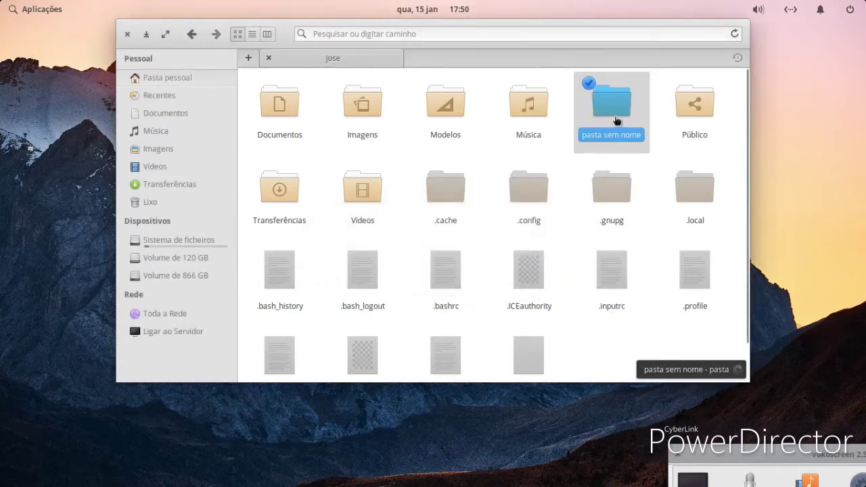
# Step: Rename the new unnamed folder as .icons through its properties
pyautogui.rightClick(616, 119)
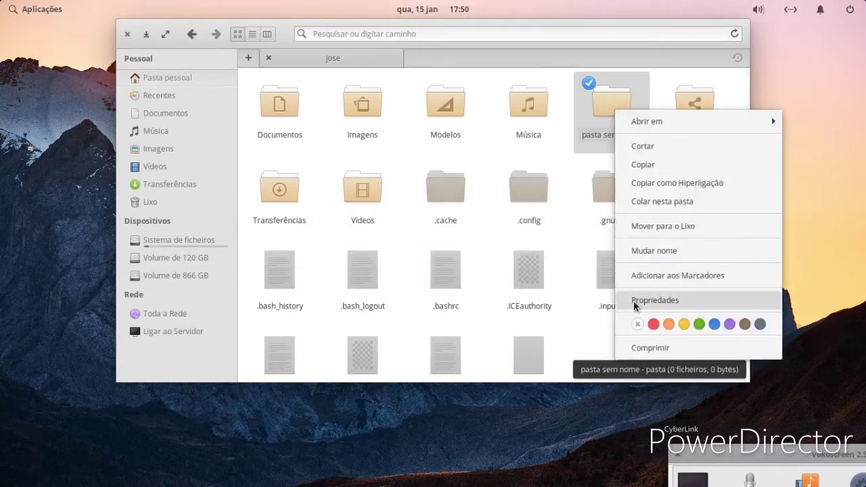
pyautogui.click(666, 299)
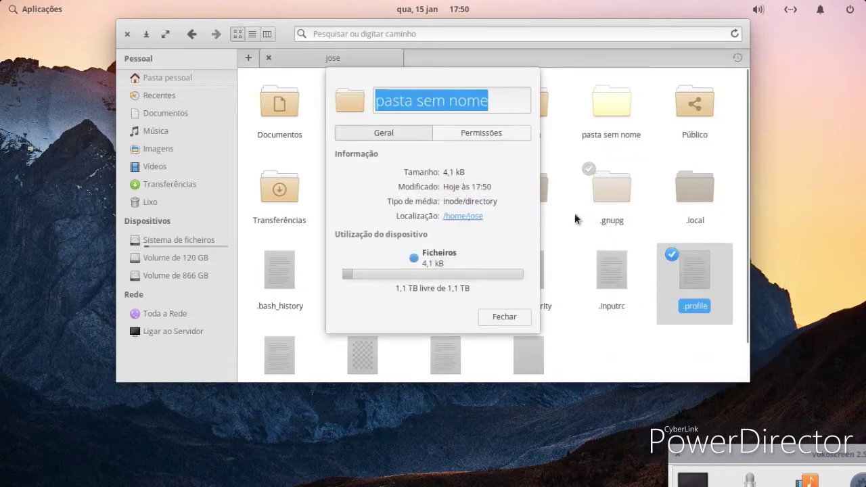
pyautogui.click(500, 94)
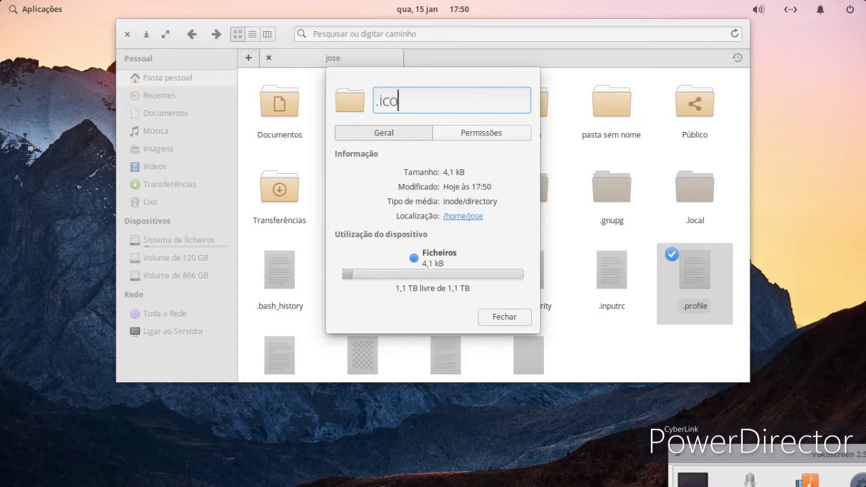
pyautogui.press('Return')
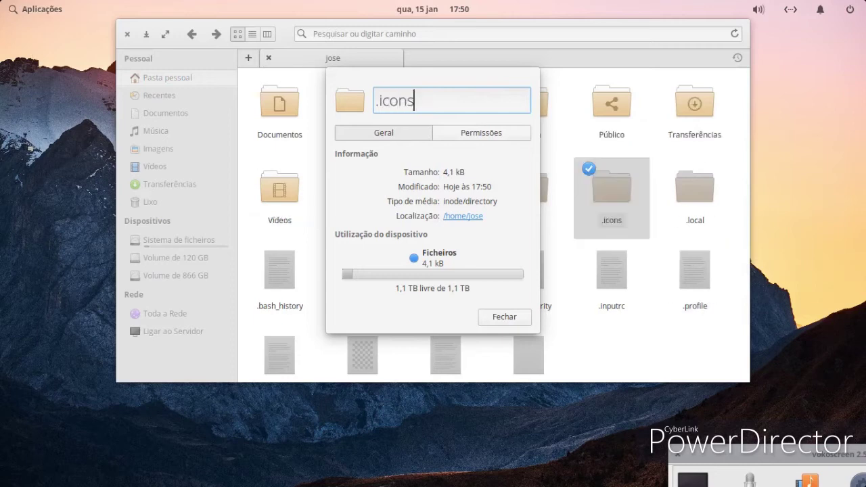
pyautogui.click(504, 317)
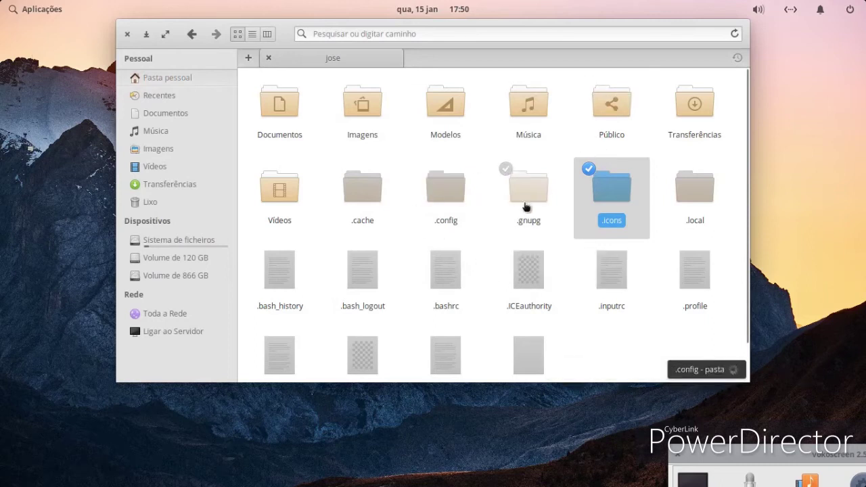
# Step: Paste the copied Mojave-dark folder into the .icons folder and close the file manager
pyautogui.scroll(-1, 524, 209)
pyautogui.scroll(1, 597, 302)
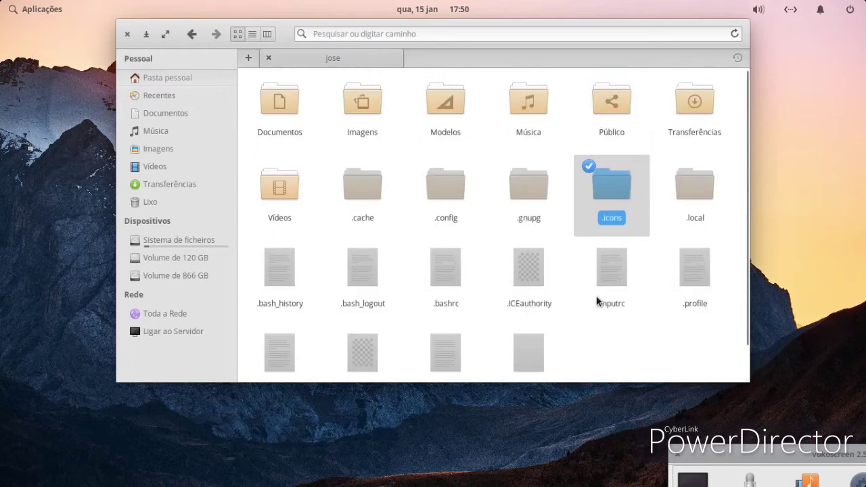
pyautogui.doubleClick(603, 200)
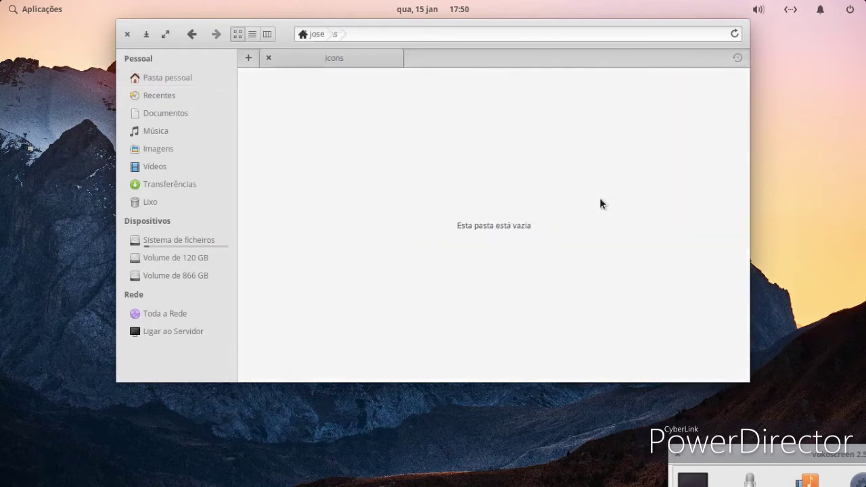
pyautogui.rightClick(330, 123)
pyautogui.click(354, 163)
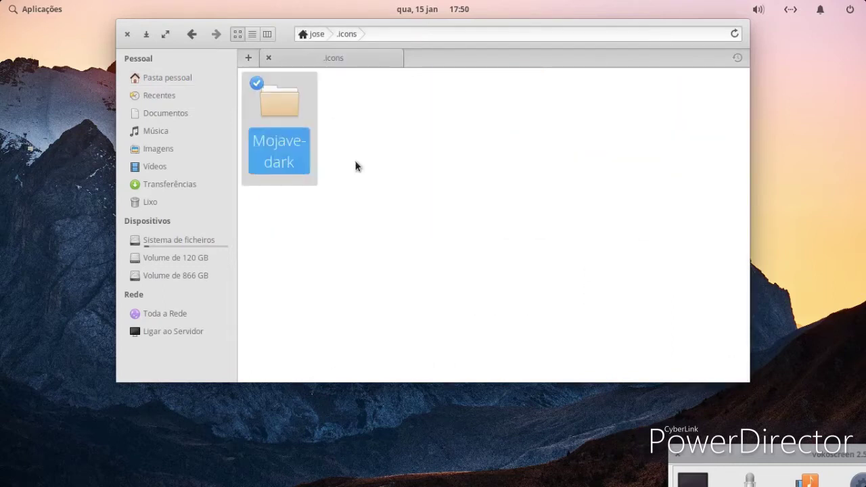
pyautogui.click(357, 166)
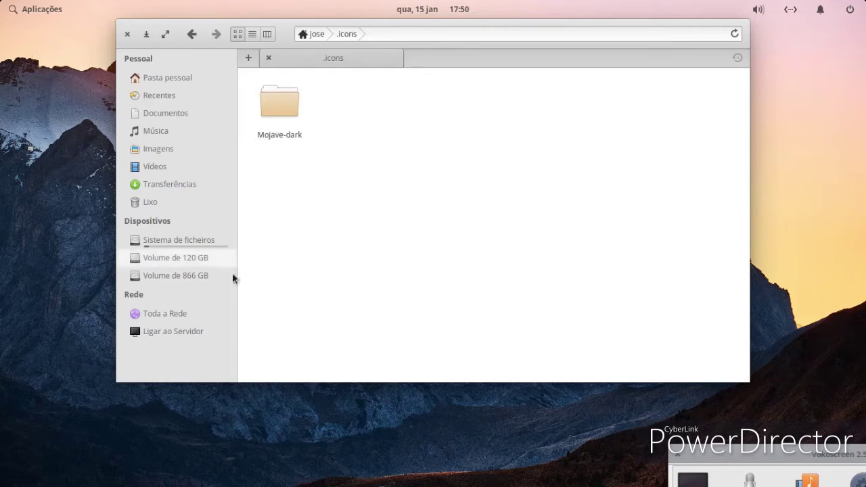
pyautogui.click(164, 80)
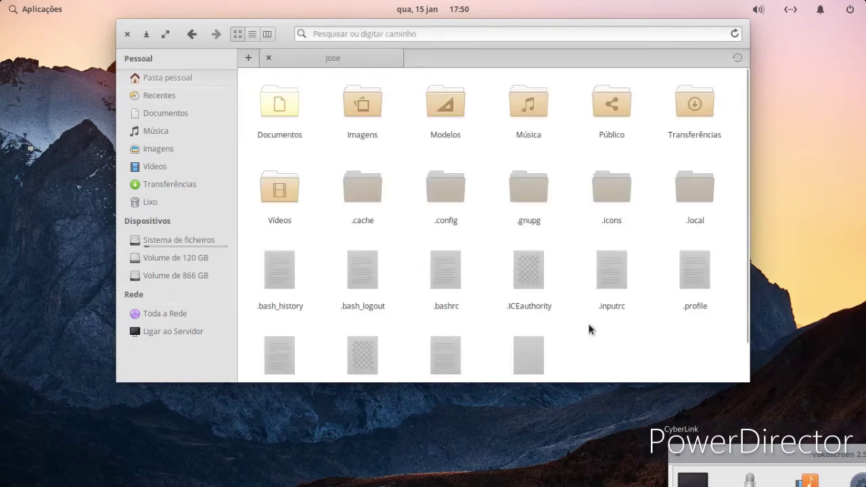
pyautogui.click(129, 34)
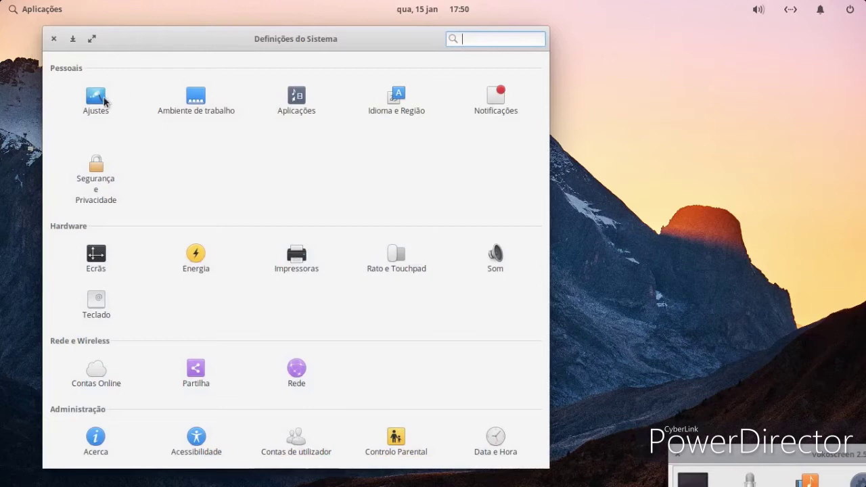
# Step: Set the icon theme to Mojave-dark in the system's Ajustes appearance settings and close them
pyautogui.click(105, 102)
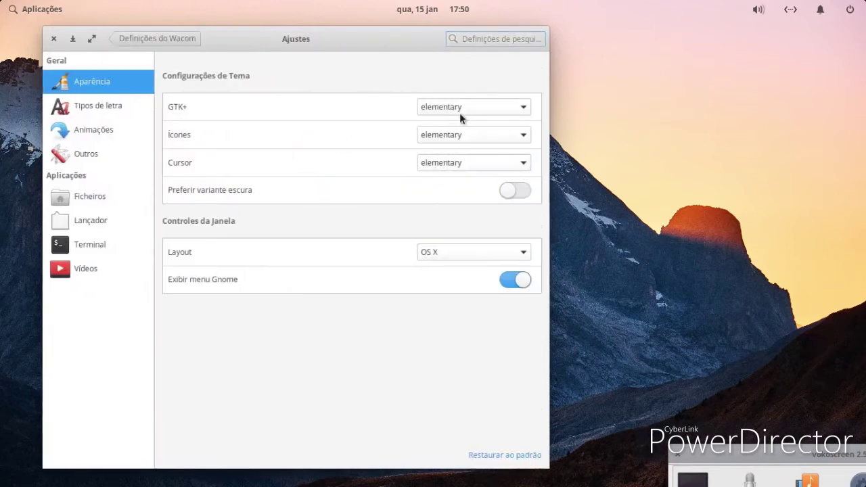
pyautogui.click(459, 136)
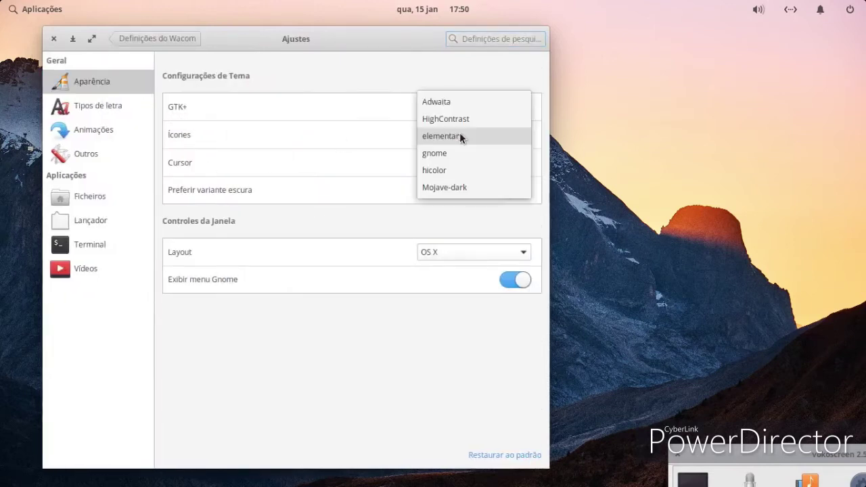
pyautogui.click(462, 180)
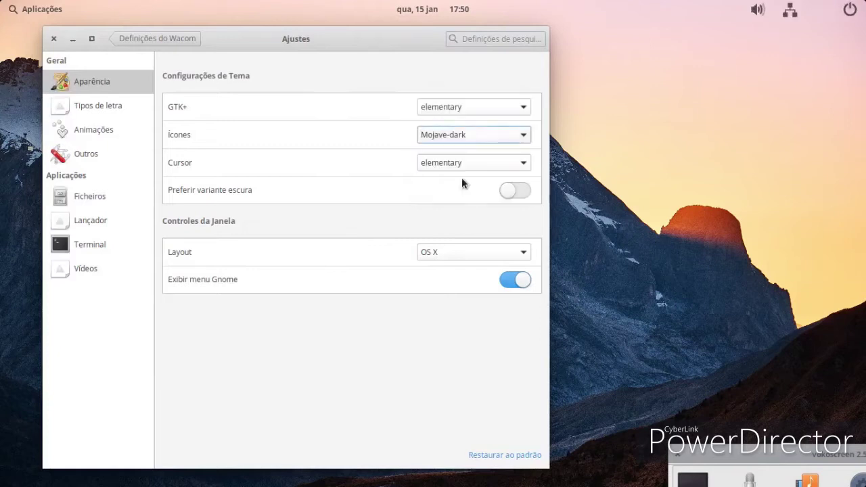
pyautogui.click(55, 39)
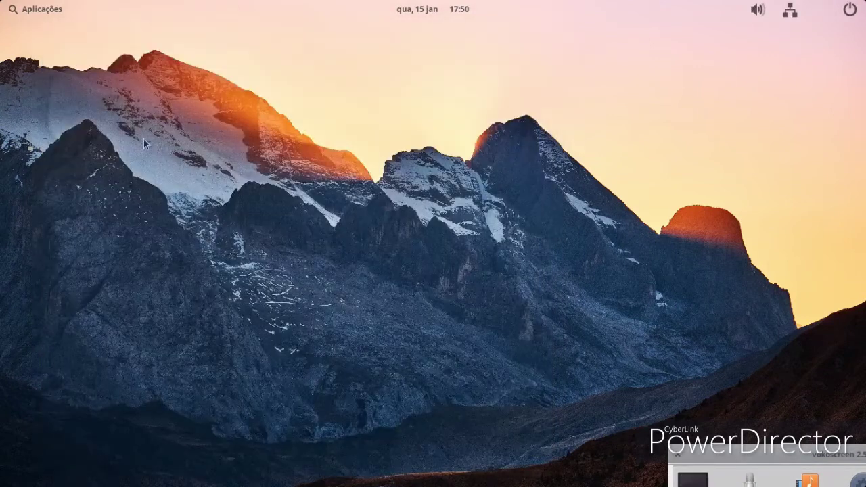
# Step: Examine how the dock and the applications menu look with the Mojave-dark icon theme
pyautogui.moveTo(329, 483)
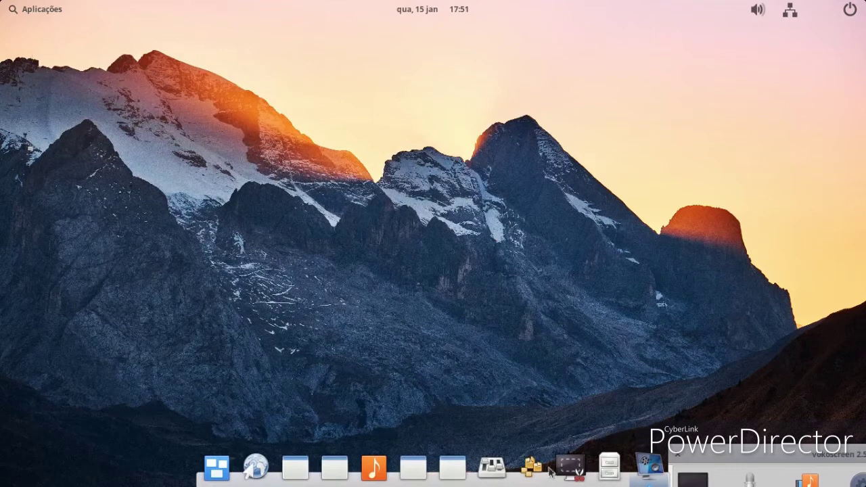
pyautogui.click(34, 8)
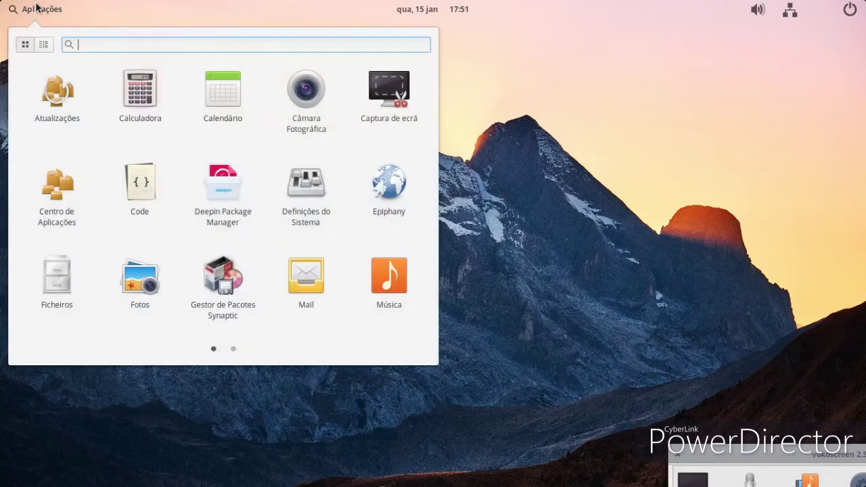
pyautogui.click(576, 231)
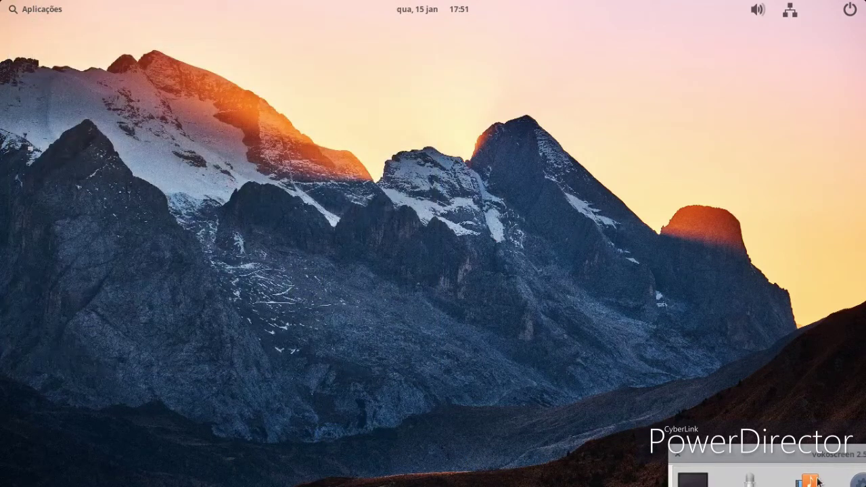
pyautogui.moveTo(800, 459); pyautogui.dragTo(356, 80)
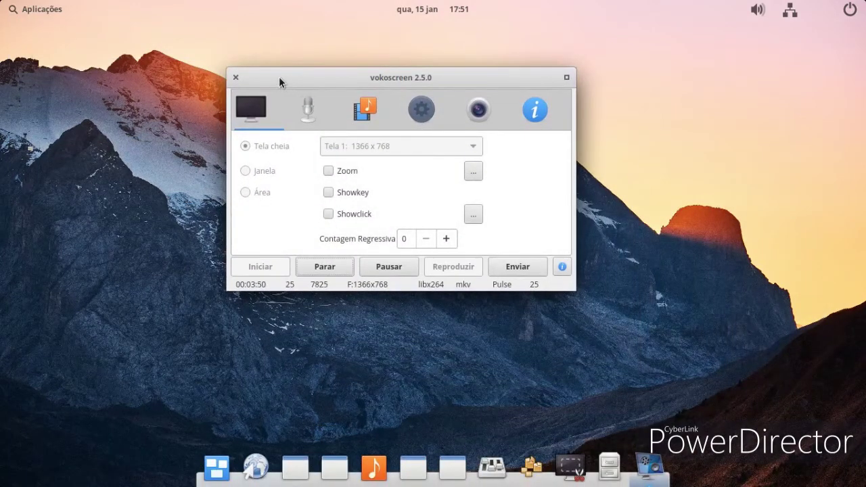
pyautogui.moveTo(278, 77); pyautogui.dragTo(282, 106)
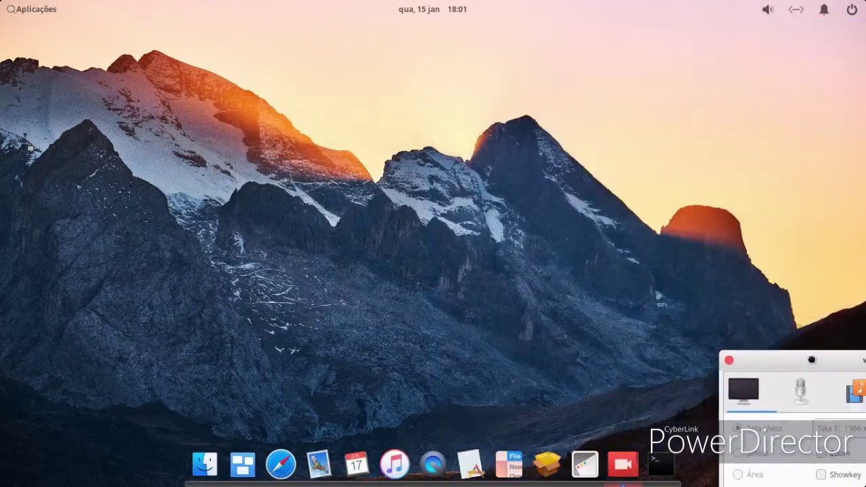
pyautogui.moveTo(786, 336); pyautogui.dragTo(749, 484)
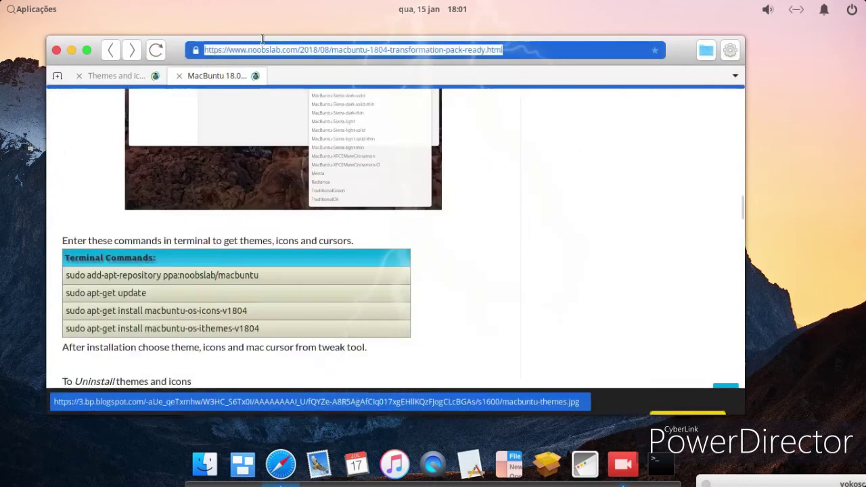
# Step: Clear the current web address, search Google for "walpepares mac" and switch to the image results
pyautogui.moveTo(310, 50); pyautogui.dragTo(505, 51)
pyautogui.press('BackSpace')
pyautogui.press('BackSpace')
pyautogui.press('BackSpace')
pyautogui.press('BackSpace')
pyautogui.press('BackSpace')
pyautogui.press('BackSpace')
pyautogui.press('BackSpace')
pyautogui.press('BackSpace')
pyautogui.press('BackSpace')
pyautogui.press('BackSpace')
pyautogui.press('BackSpace')
pyautogui.press('BackSpace')
pyautogui.press('BackSpace')
pyautogui.press('BackSpace')
pyautogui.press('BackSpace')
pyautogui.press('BackSpace')
pyautogui.press('BackSpace')
pyautogui.press('BackSpace')
pyautogui.press('BackSpace')
pyautogui.press('BackSpace')
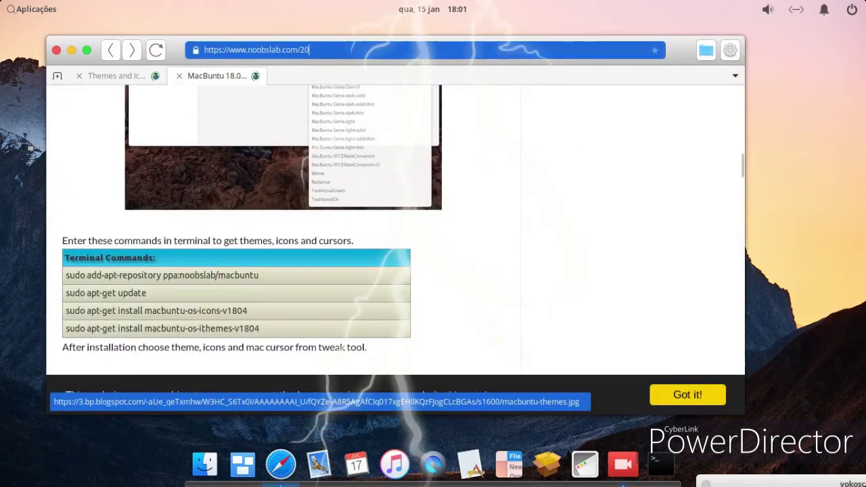
pyautogui.press('BackSpace')
pyautogui.press('BackSpace')
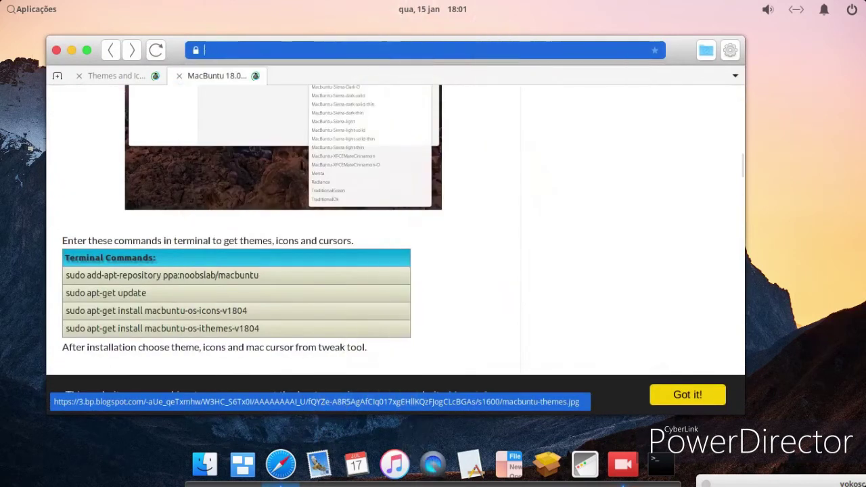
pyautogui.write('wal')
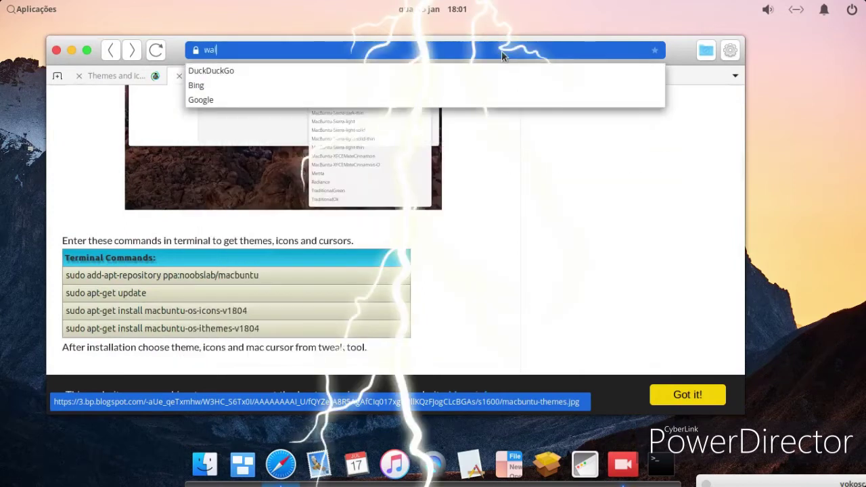
pyautogui.write('pepares mac')
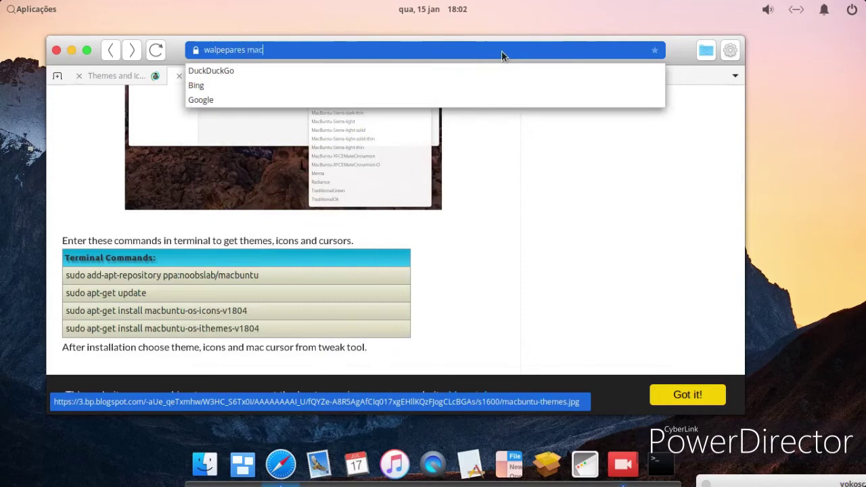
pyautogui.press('Return')
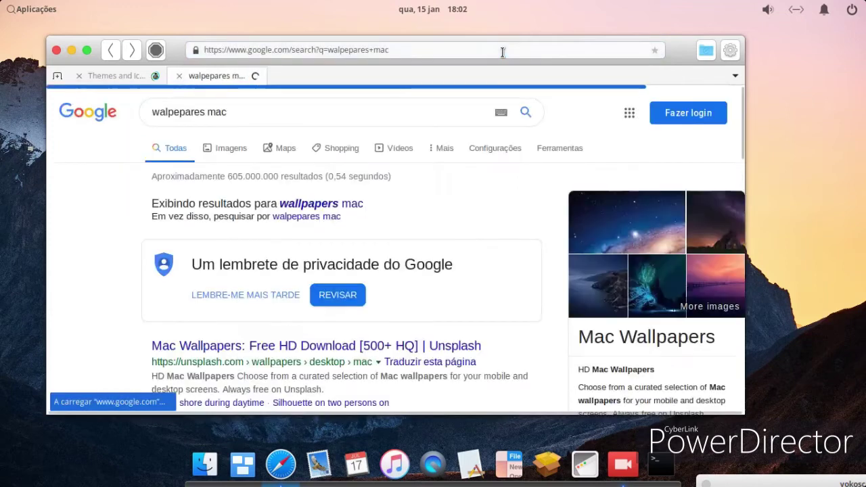
pyautogui.click(231, 148)
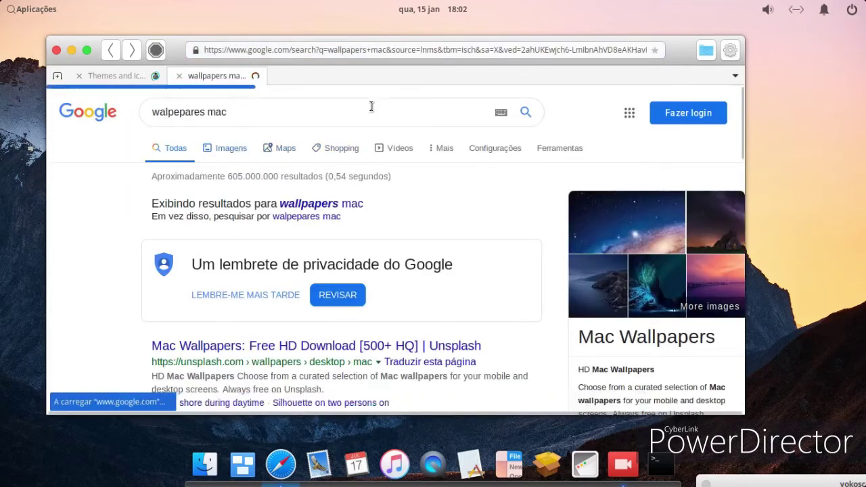
# Step: Set the Mac OS Sierra Color Splash Blue 5k image from HDQwalls as the desktop background and close the browser
pyautogui.scroll(-3, 283, 207)
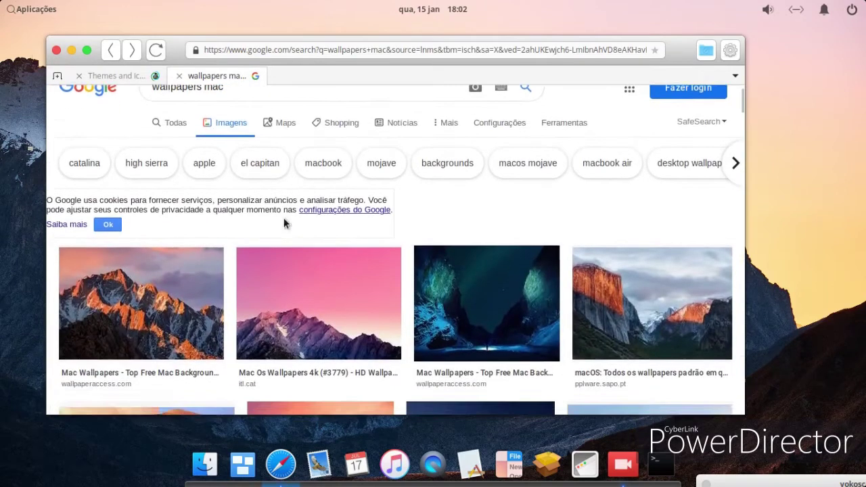
pyautogui.scroll(-10, 284, 233)
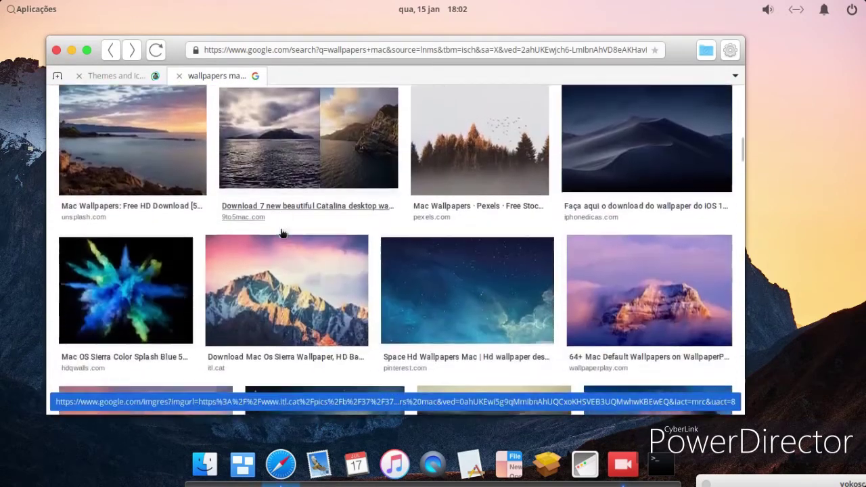
pyautogui.scroll(-2, 283, 233)
pyautogui.click(102, 184)
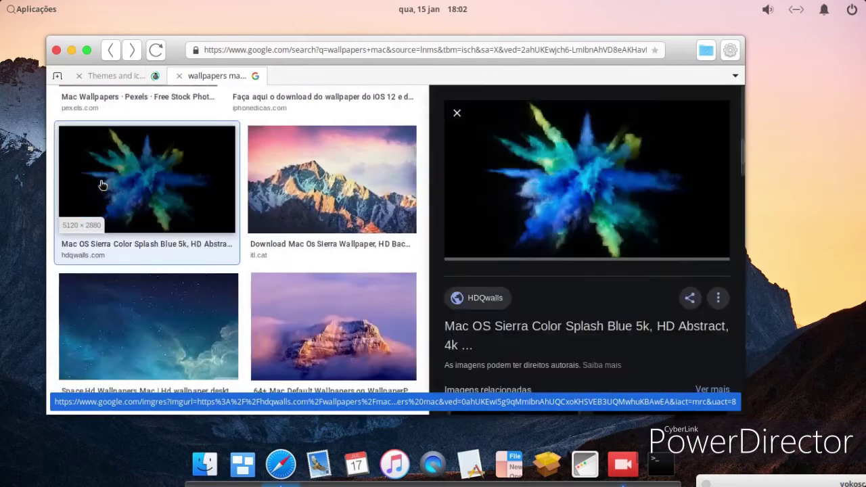
pyautogui.rightClick(540, 165)
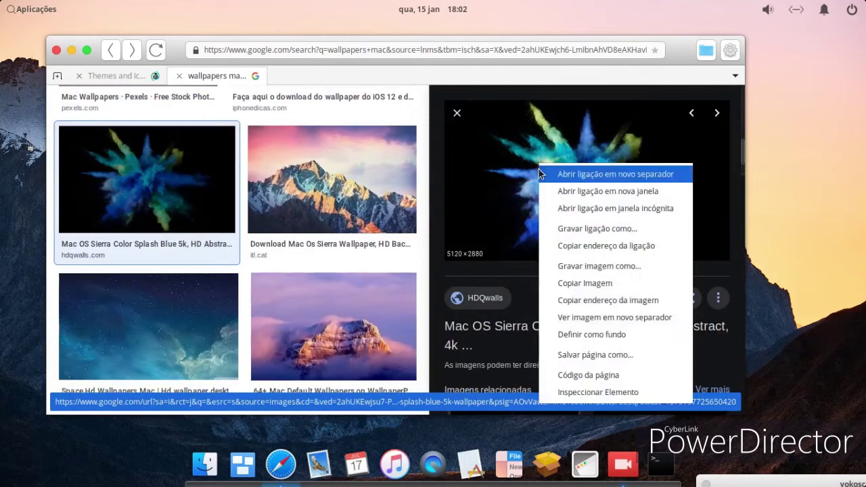
pyautogui.click(561, 339)
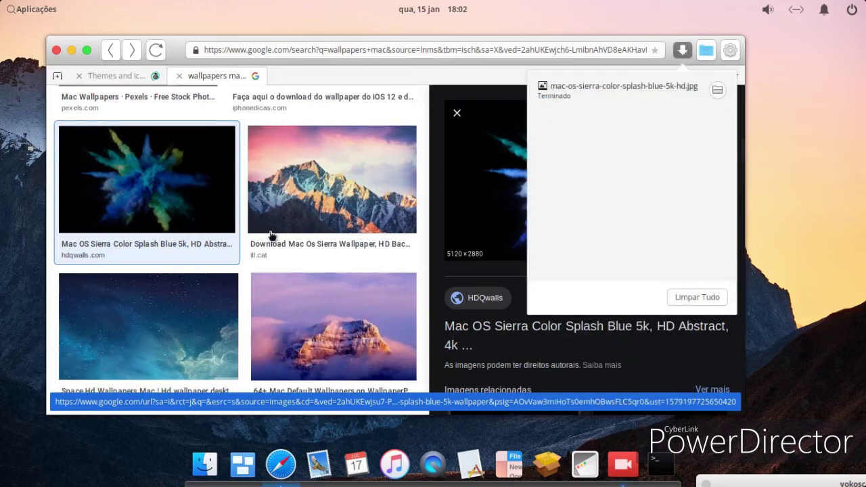
pyautogui.click(57, 53)
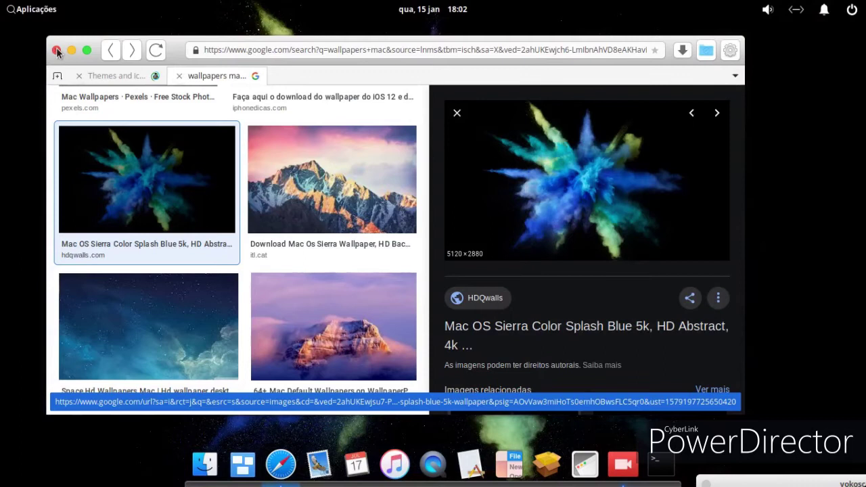
pyautogui.click(57, 52)
# Step: Examine the applications menu, the workspace overview and the dock against the new wallpaper
pyautogui.click(37, 10)
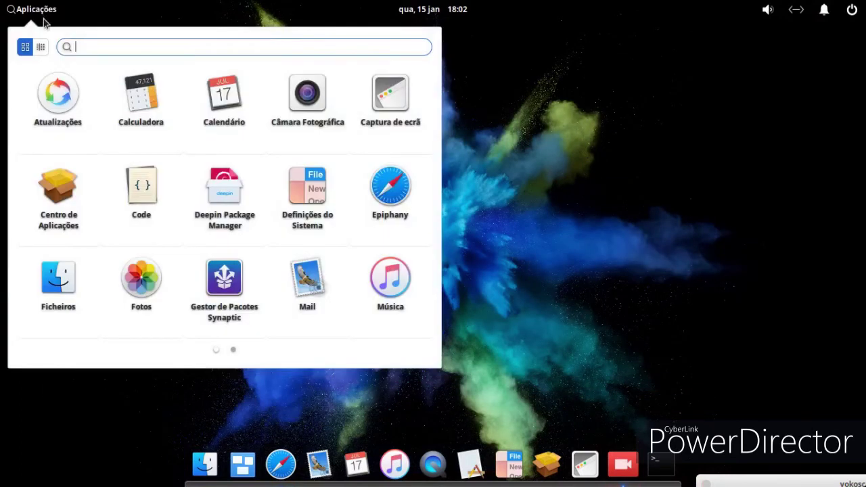
pyautogui.click(549, 264)
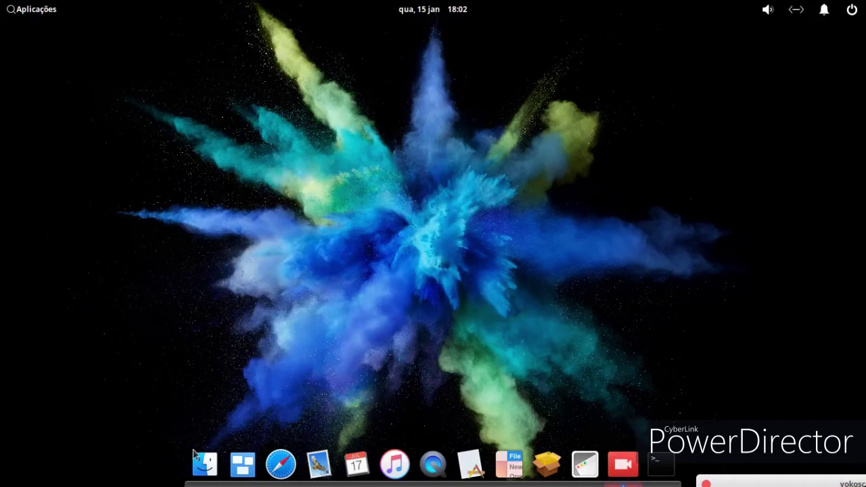
pyautogui.click(242, 465)
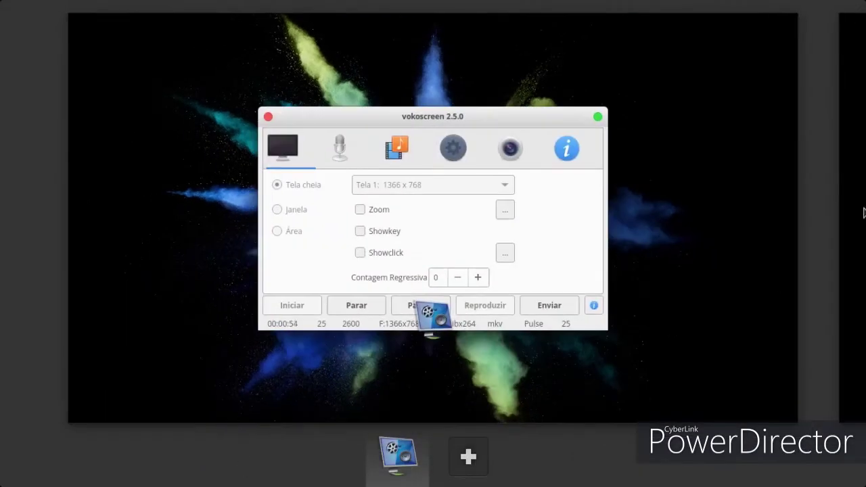
pyautogui.click(863, 213)
pyautogui.click(442, 296)
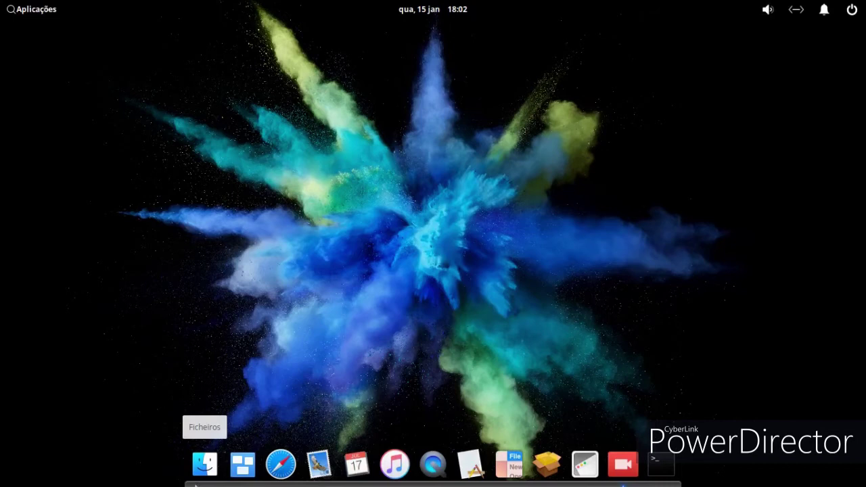
pyautogui.click(14, 7)
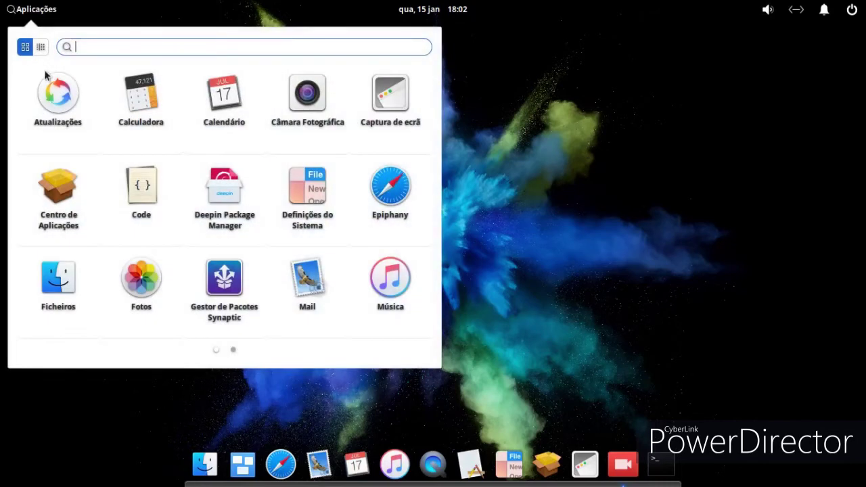
pyautogui.scroll(-1, 57, 101)
pyautogui.scroll(1, 58, 103)
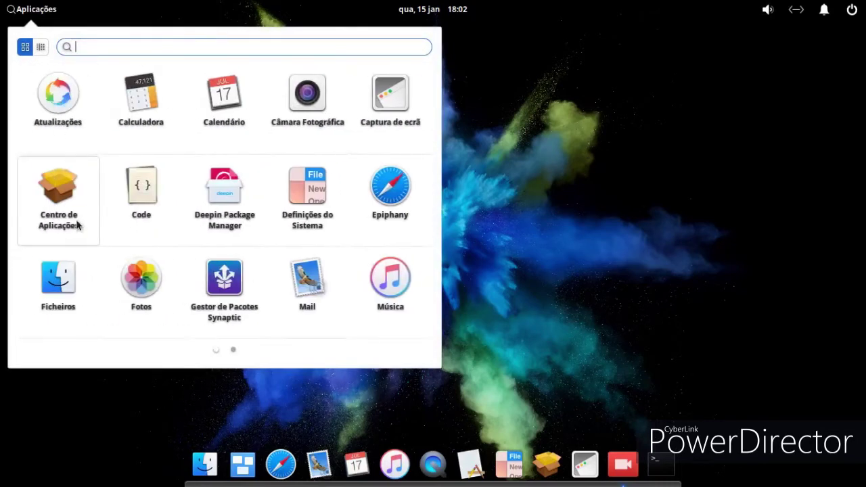
pyautogui.click(376, 388)
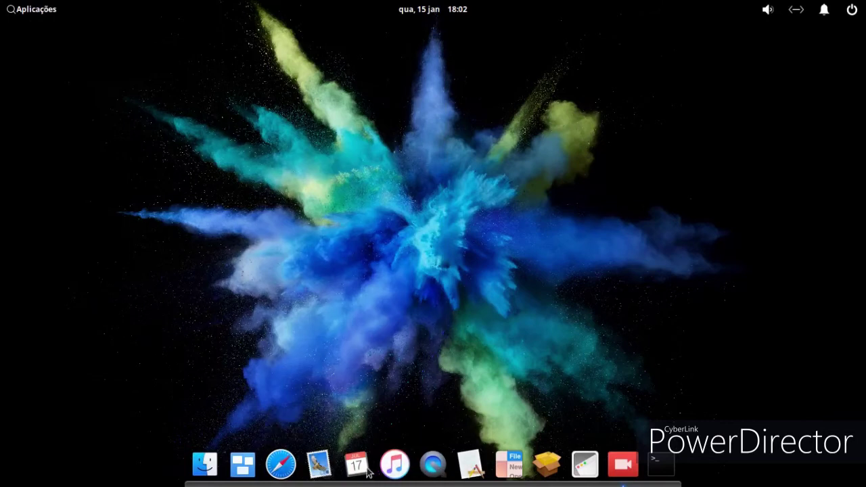
# Step: Set the GTK+ theme to Macbuntu-NT-O in the system's Ajustes appearance settings and move the window aside
pyautogui.click(509, 466)
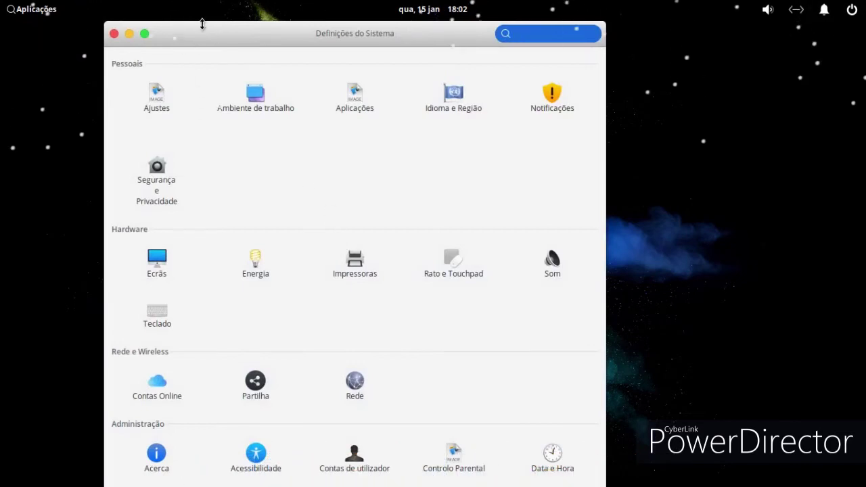
pyautogui.click(157, 102)
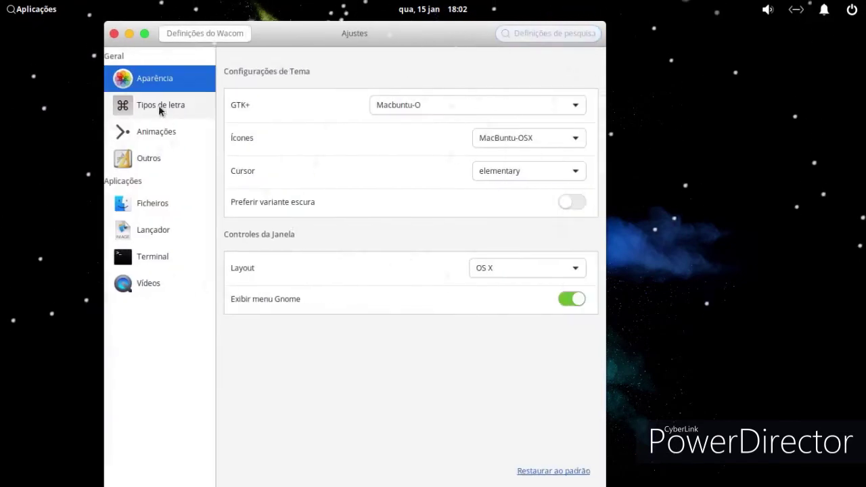
pyautogui.click(419, 107)
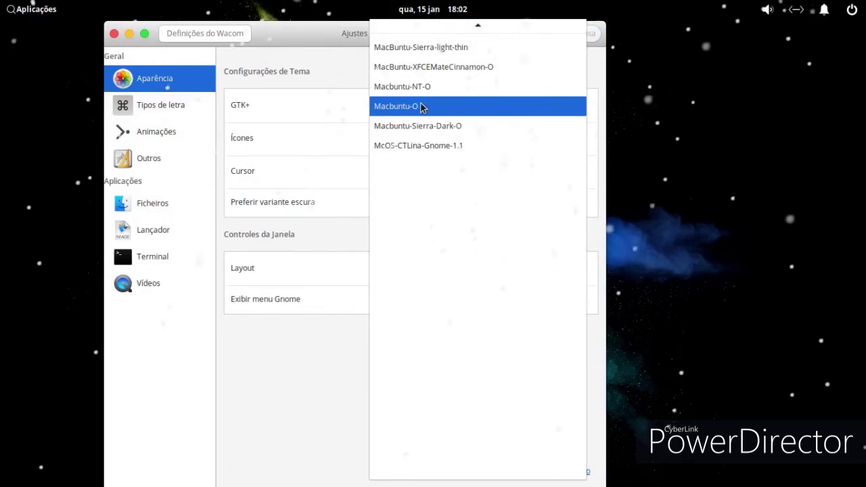
pyautogui.click(421, 87)
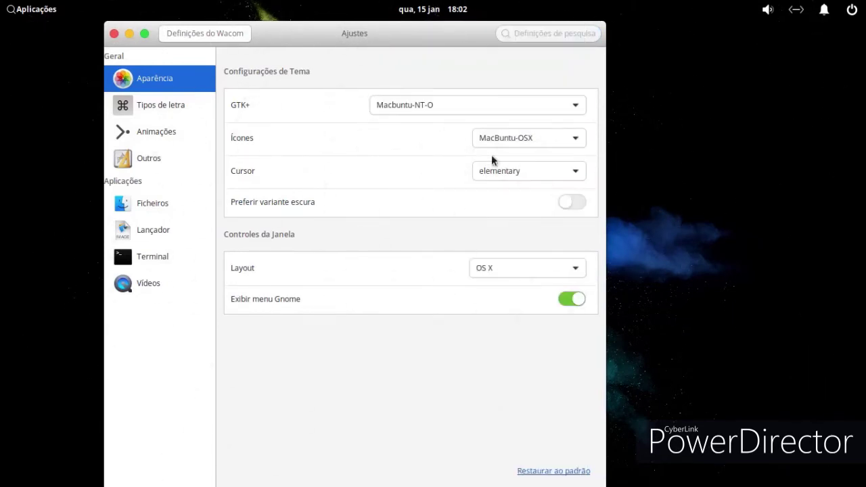
pyautogui.moveTo(405, 33); pyautogui.dragTo(530, 39)
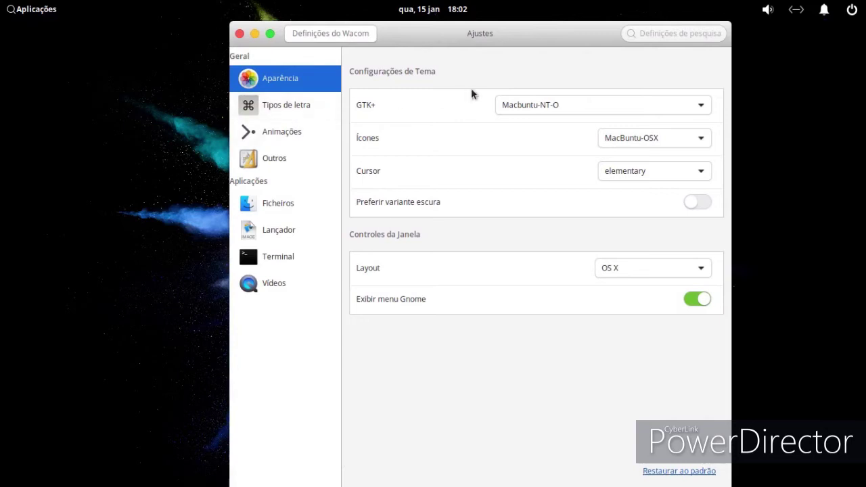
# Step: Set the icon theme to MacBuntu-OS and the GTK+ theme to MacBuntu-Sierra-light-thin, check the applications menu and close the settings
pyautogui.click(641, 140)
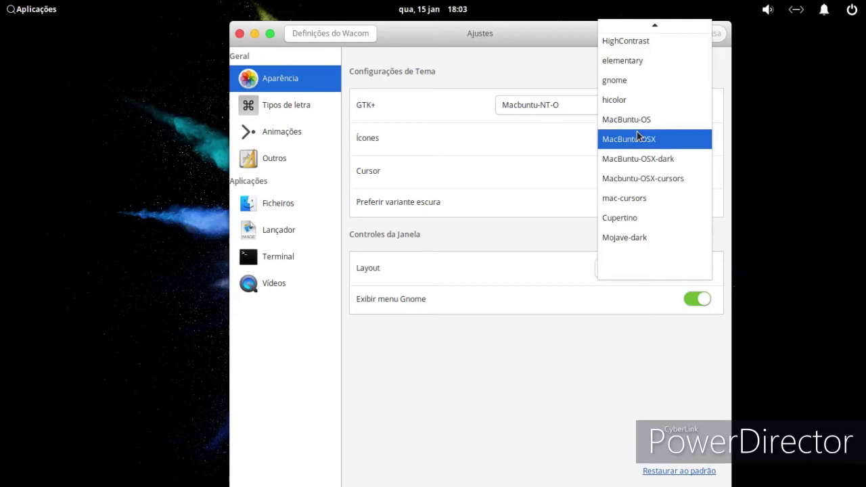
pyautogui.click(634, 119)
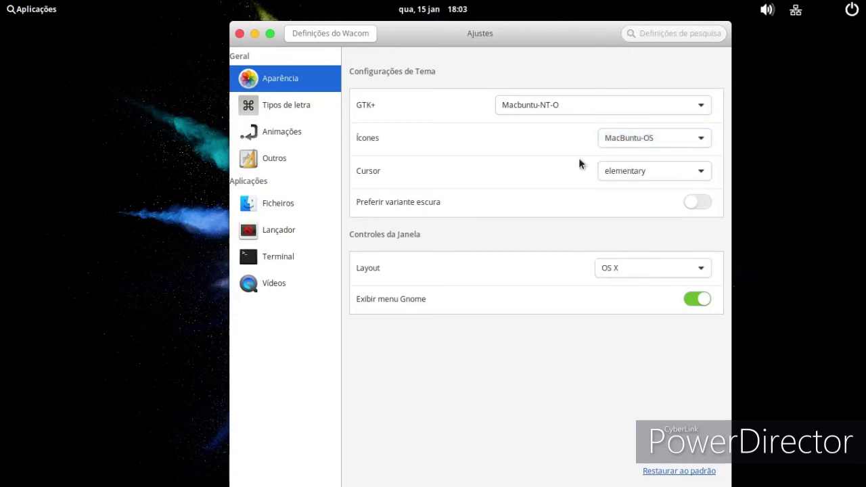
pyautogui.click(599, 111)
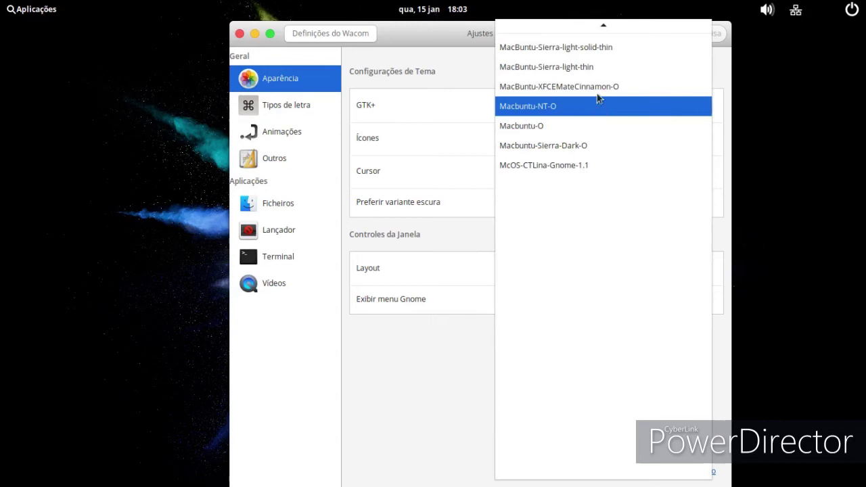
pyautogui.click(598, 70)
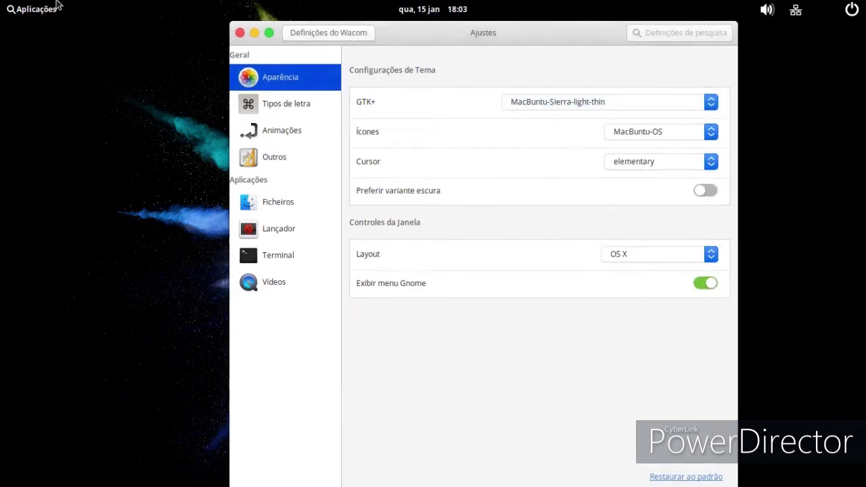
pyautogui.click(51, 6)
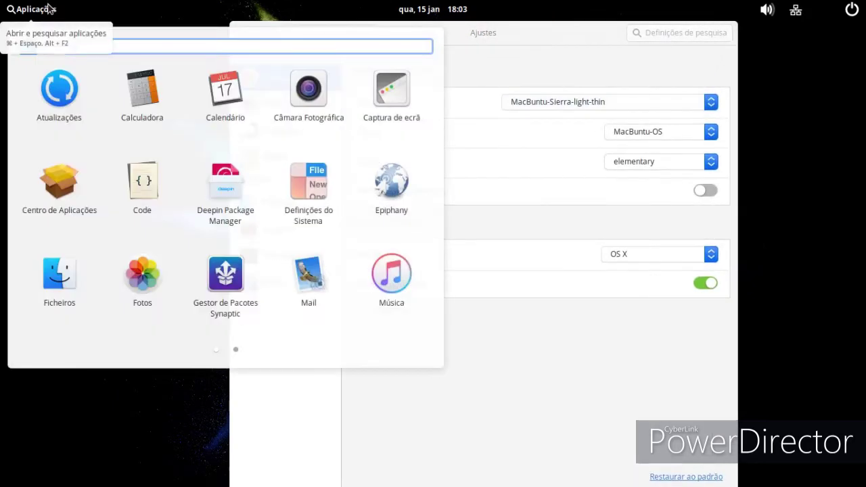
pyautogui.click(51, 9)
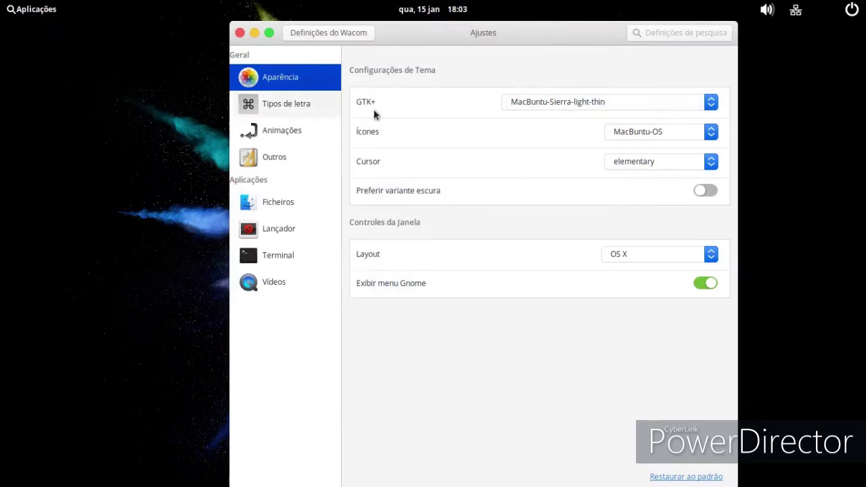
pyautogui.click(240, 33)
# Step: Examine the dock, the applications menu and the sound indicator's popup with the new themes applied
pyautogui.moveTo(242, 467)
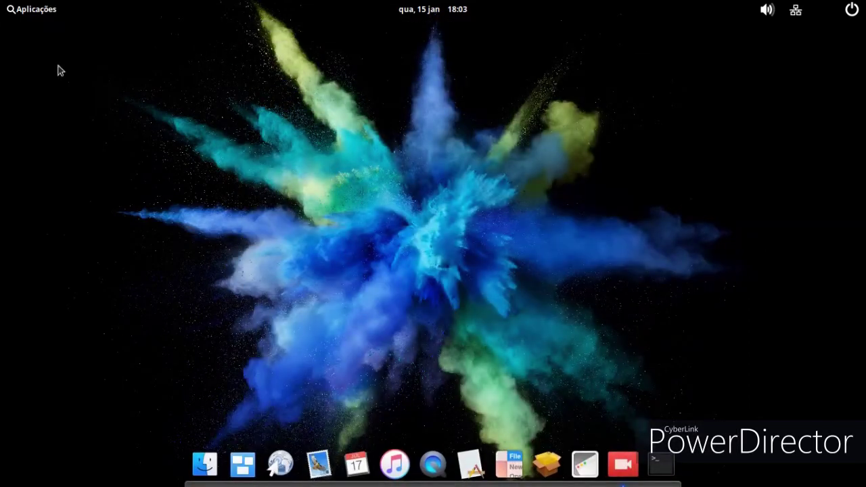
pyautogui.click(13, 8)
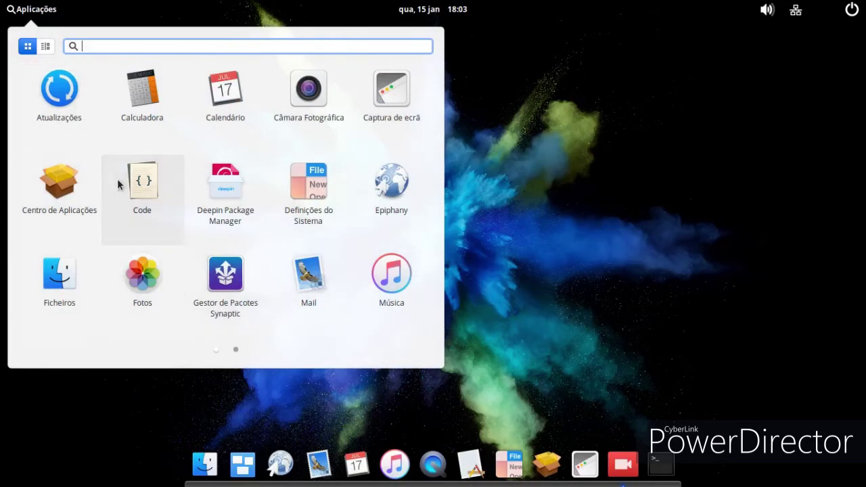
pyautogui.click(490, 415)
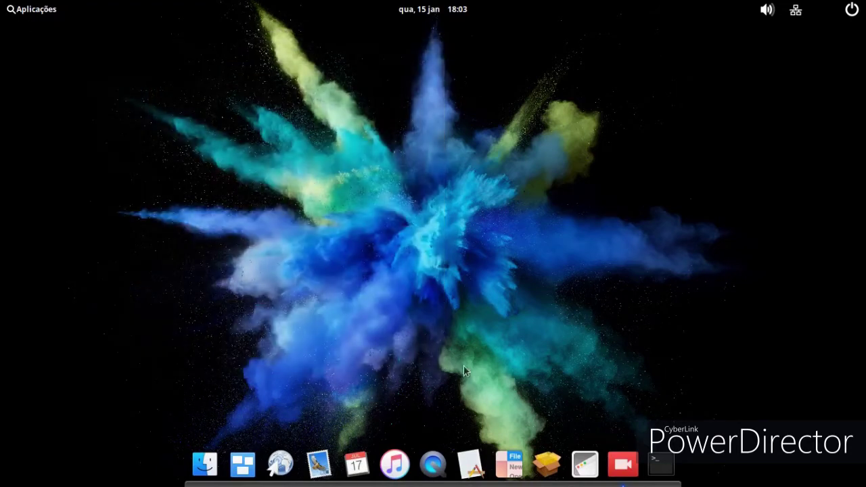
pyautogui.click(851, 10)
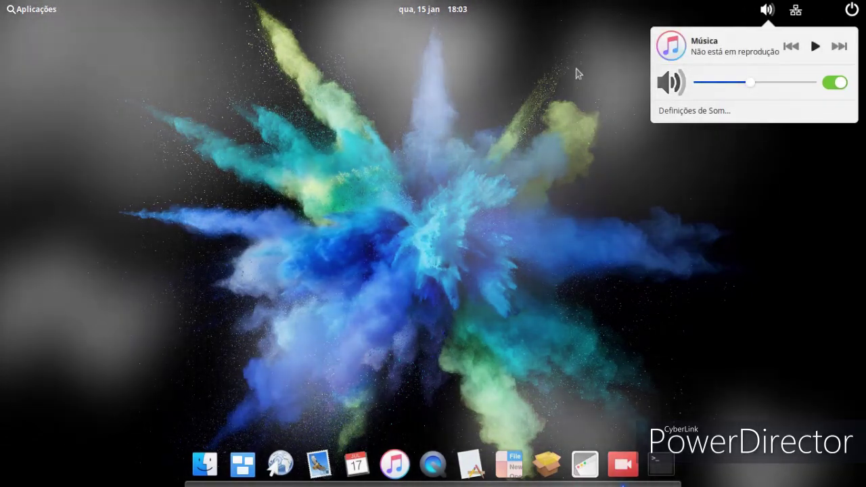
pyautogui.click(301, 334)
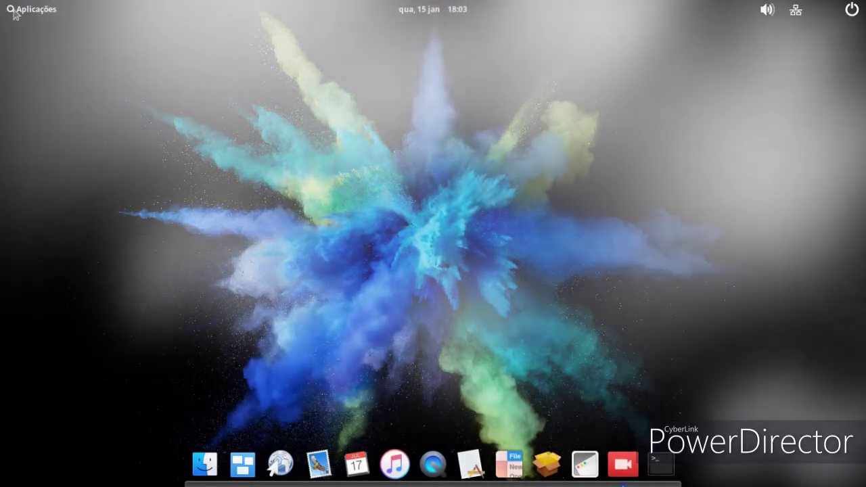
# Step: Examine the app icons in the applications menu against the colour-splash wallpaper
pyautogui.click(15, 12)
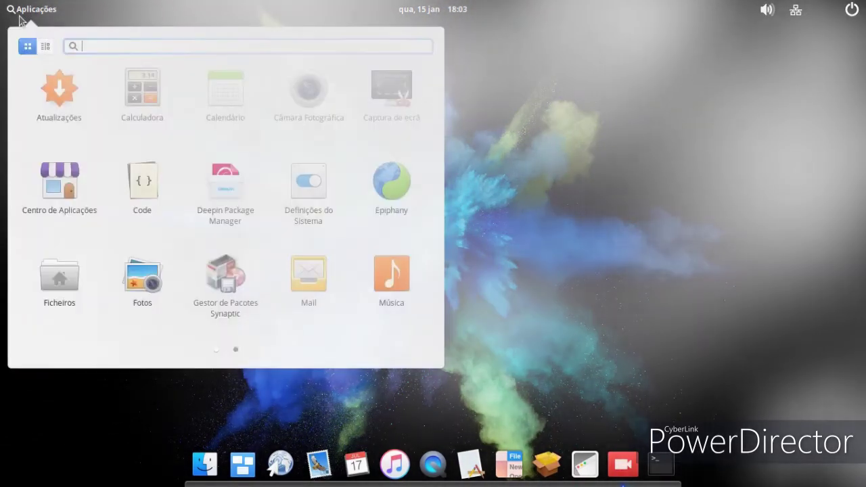
pyautogui.click(521, 255)
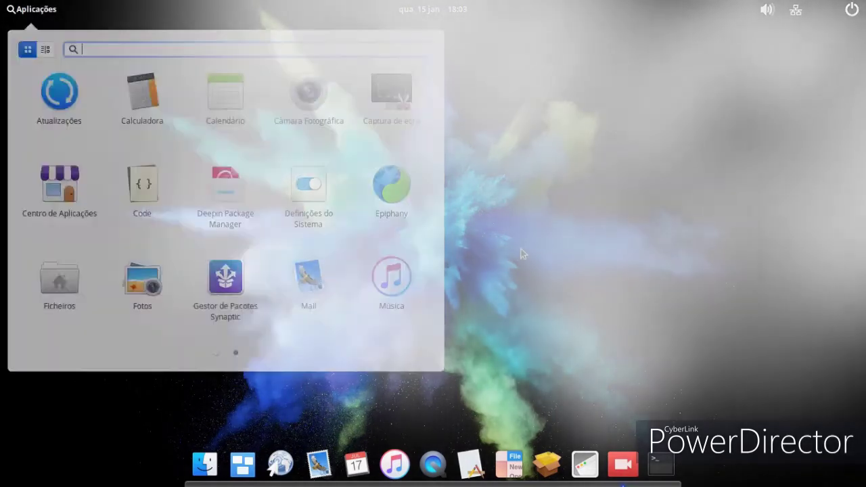
pyautogui.click(31, 8)
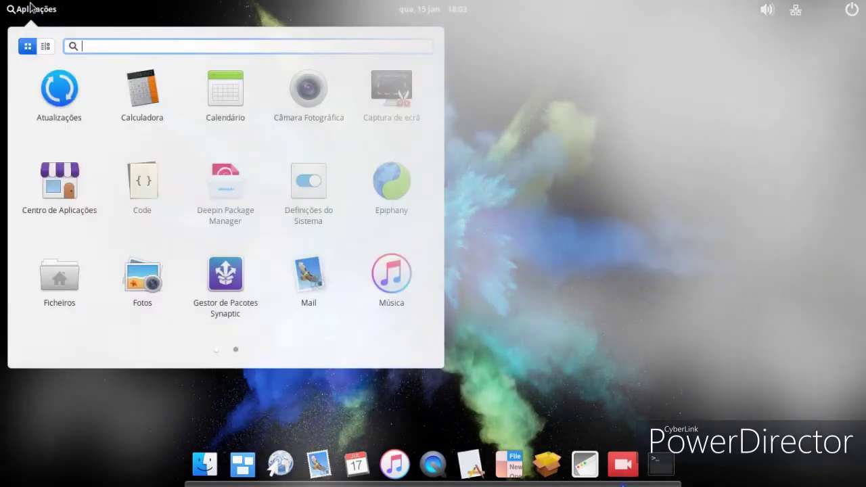
pyautogui.click(579, 237)
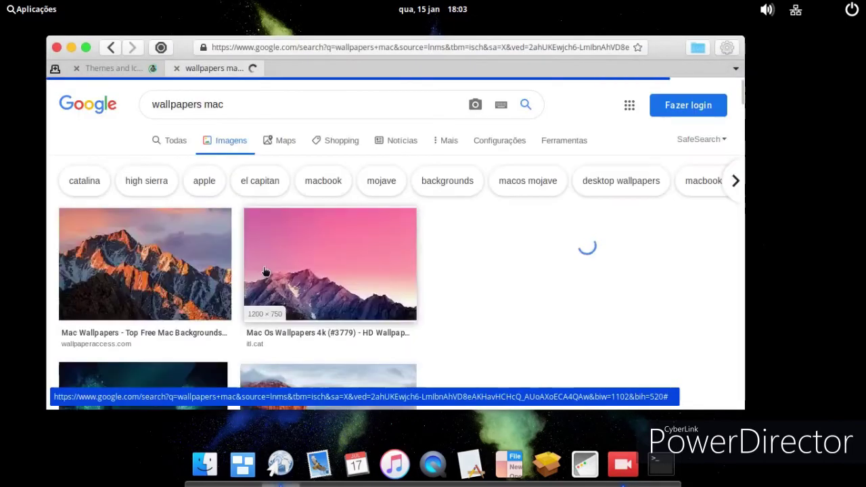
# Step: Browse the "wallpapers mac" image results for another wallpaper, previewing the Mac OS Sierra Color Splash Blue image
pyautogui.scroll(-3, 266, 272)
pyautogui.click(145, 203)
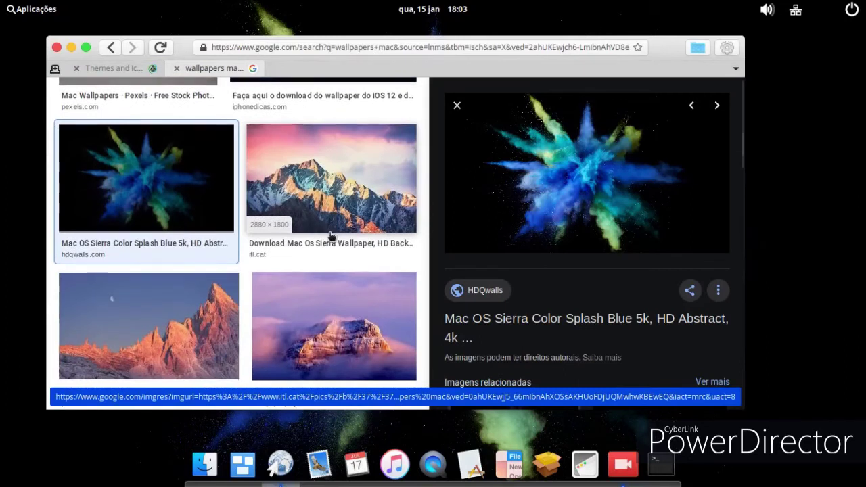
pyautogui.scroll(-6, 331, 236)
pyautogui.scroll(-8, 313, 238)
pyautogui.scroll(-9, 304, 235)
pyautogui.scroll(-8, 299, 233)
pyautogui.scroll(-8, 299, 230)
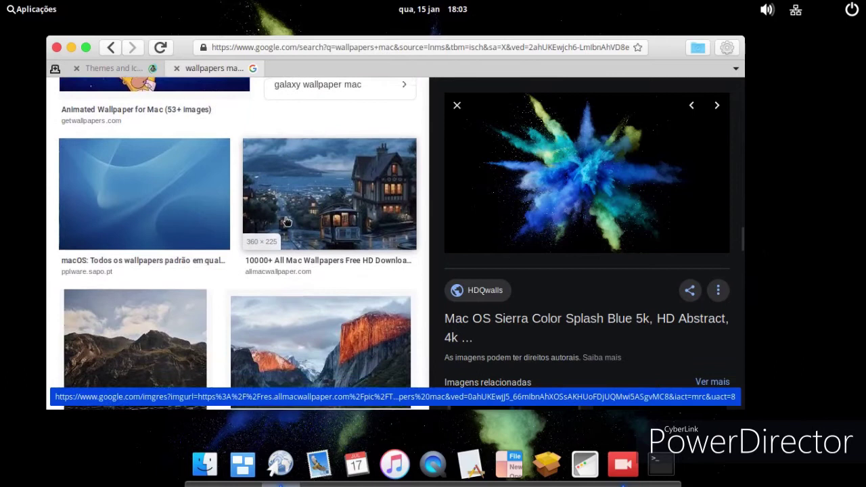
pyautogui.scroll(-8, 287, 222)
pyautogui.scroll(-8, 280, 217)
pyautogui.scroll(-10, 270, 212)
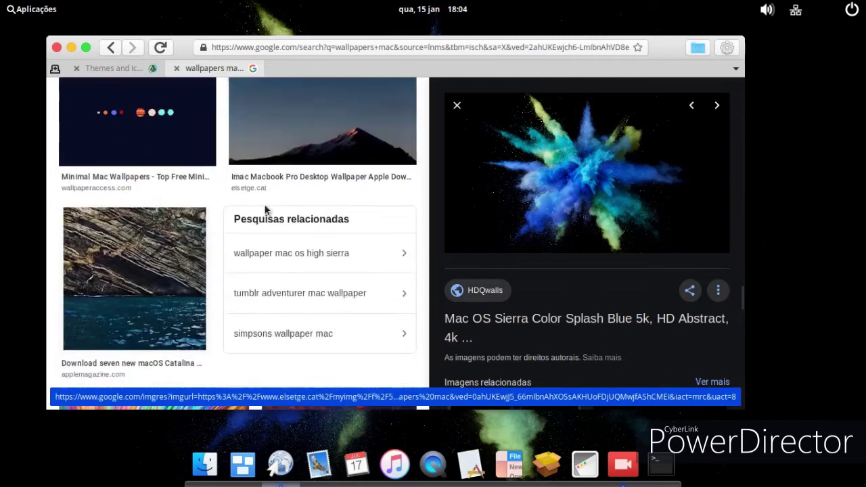
pyautogui.scroll(-10, 278, 206)
pyautogui.scroll(-10, 284, 203)
pyautogui.scroll(-8, 270, 203)
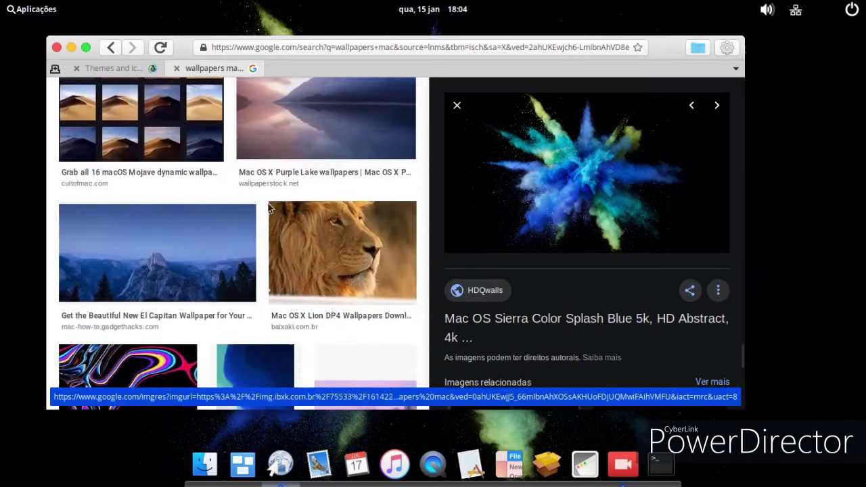
pyautogui.scroll(-5, 268, 199)
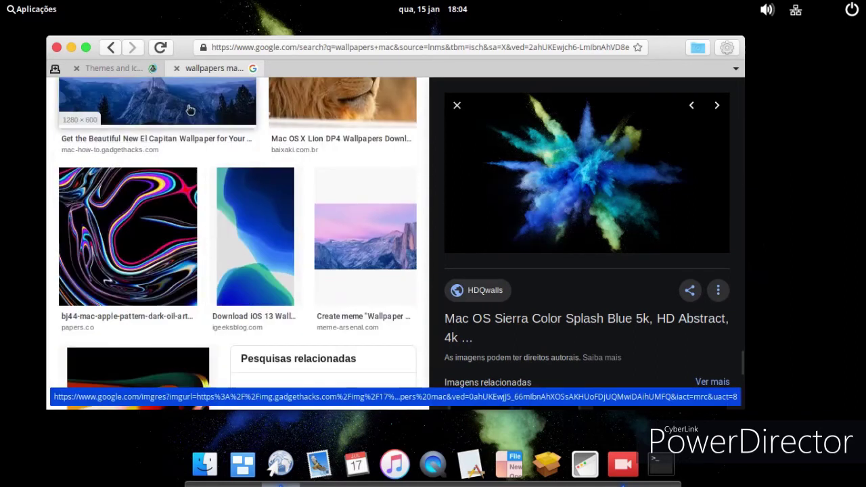
# Step: Preview the El Capitan night mountain wallpaper and look through further image results
pyautogui.click(190, 109)
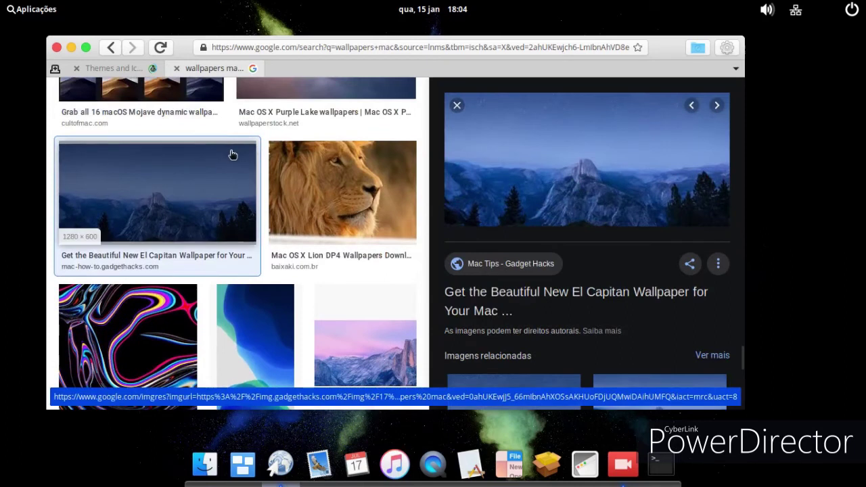
pyautogui.scroll(-5, 232, 155)
pyautogui.scroll(-8, 313, 232)
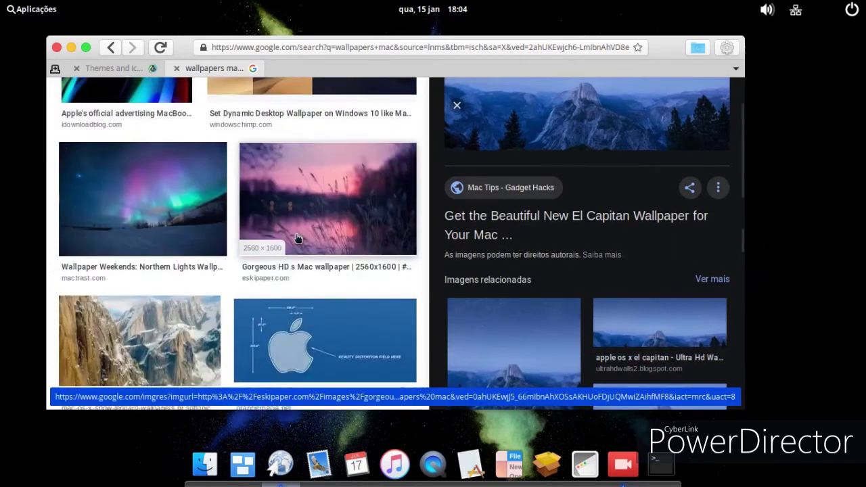
pyautogui.scroll(-8, 298, 239)
pyautogui.scroll(-8, 284, 232)
pyautogui.scroll(-8, 277, 239)
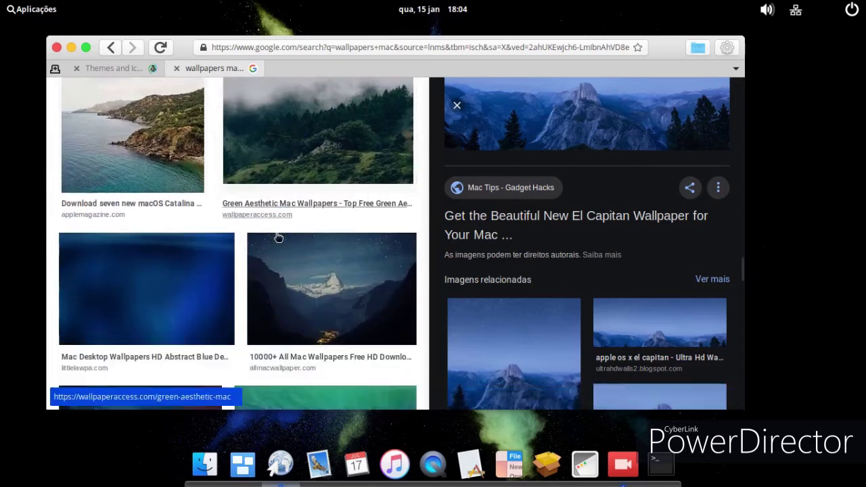
pyautogui.scroll(-4, 277, 238)
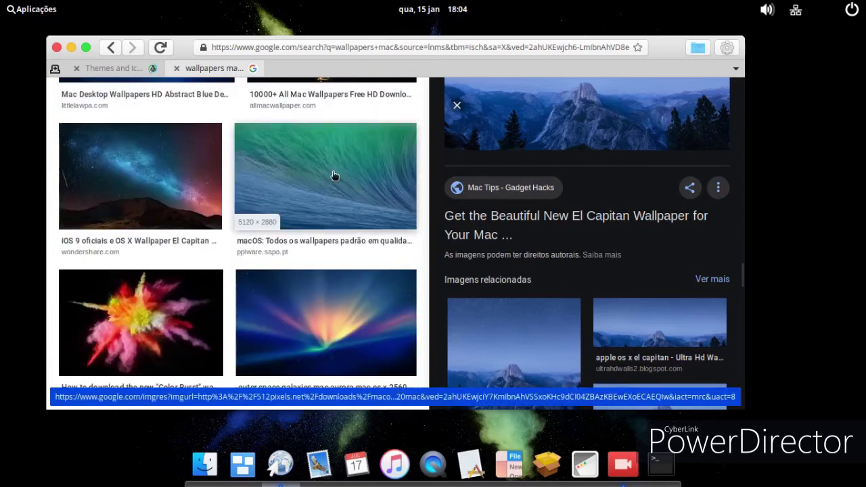
# Step: Set the 5120 × 2880 green and blue wave image from Pplware as the desktop background and close the browser
pyautogui.click(334, 176)
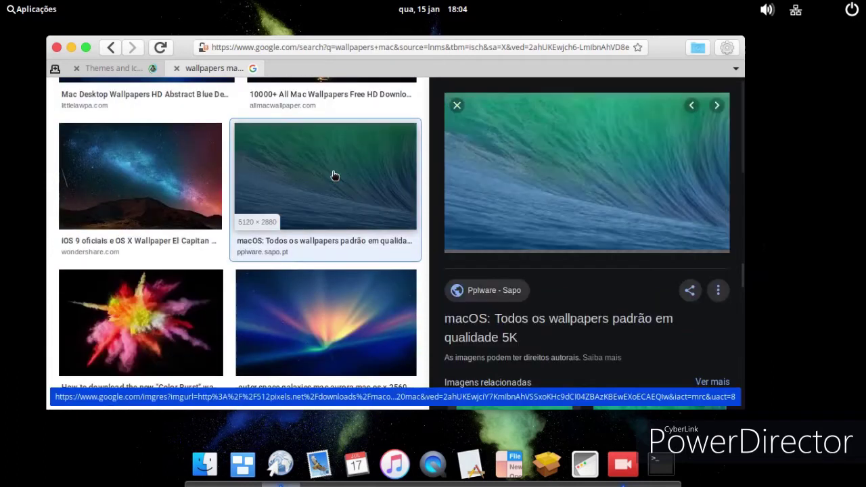
pyautogui.rightClick(553, 131)
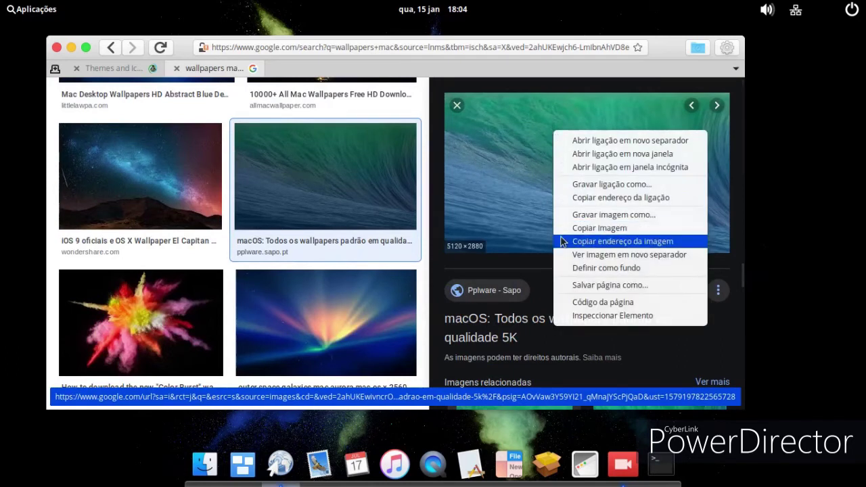
pyautogui.click(589, 268)
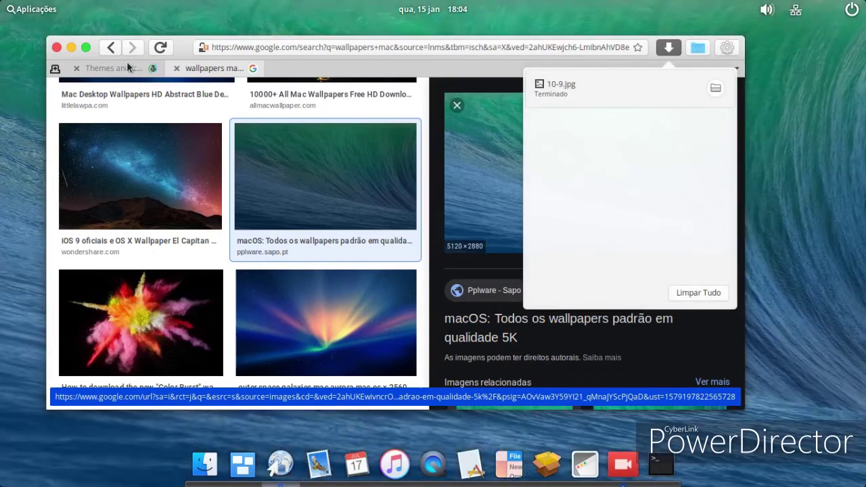
pyautogui.click(58, 48)
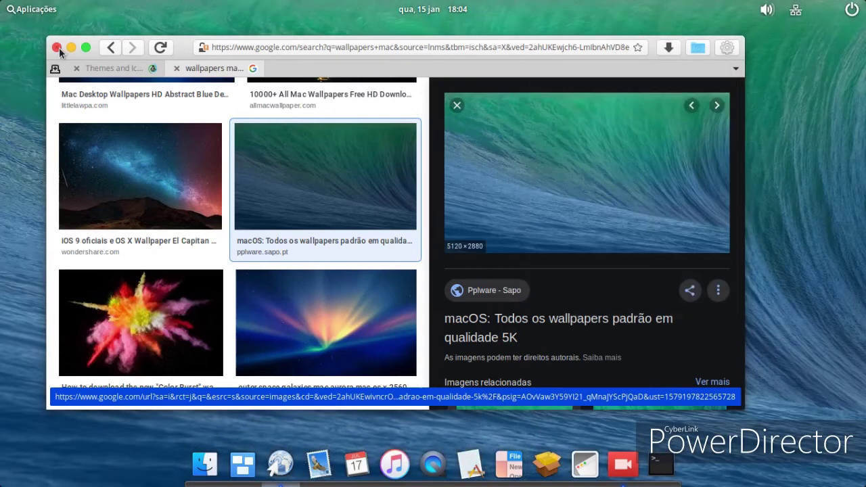
pyautogui.click(58, 48)
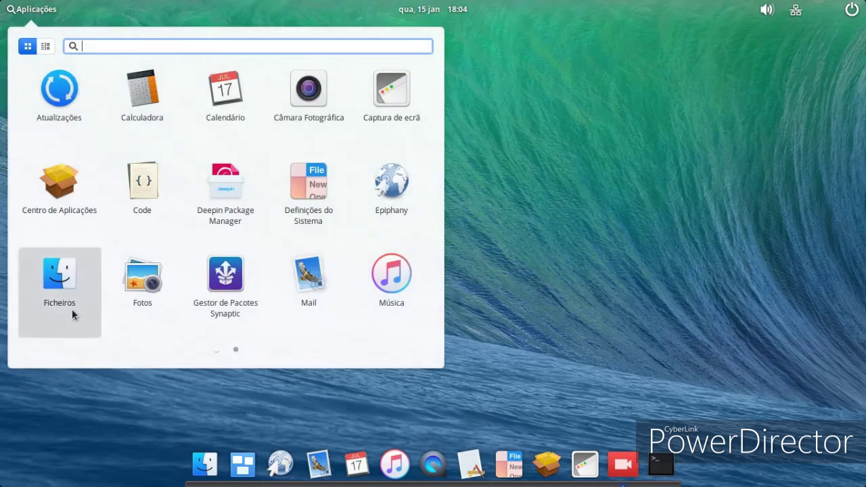
# Step: Examine the dock and the applications menu against the wave wallpaper
pyautogui.click(138, 377)
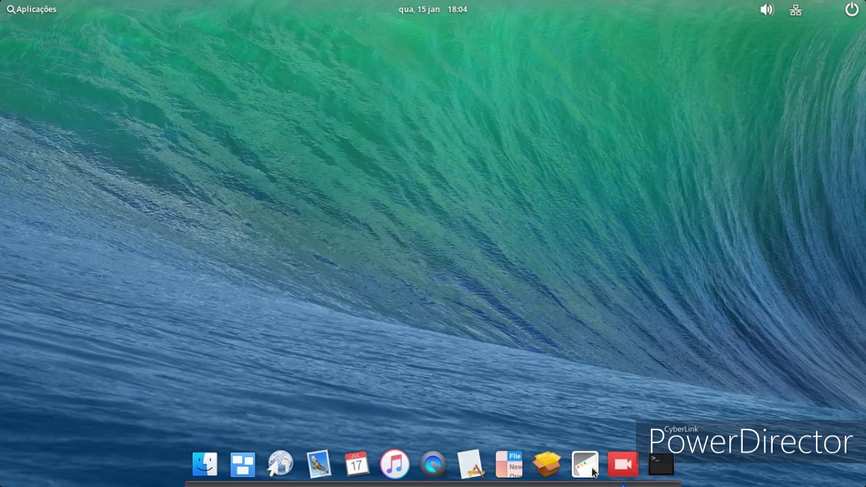
pyautogui.click(10, 10)
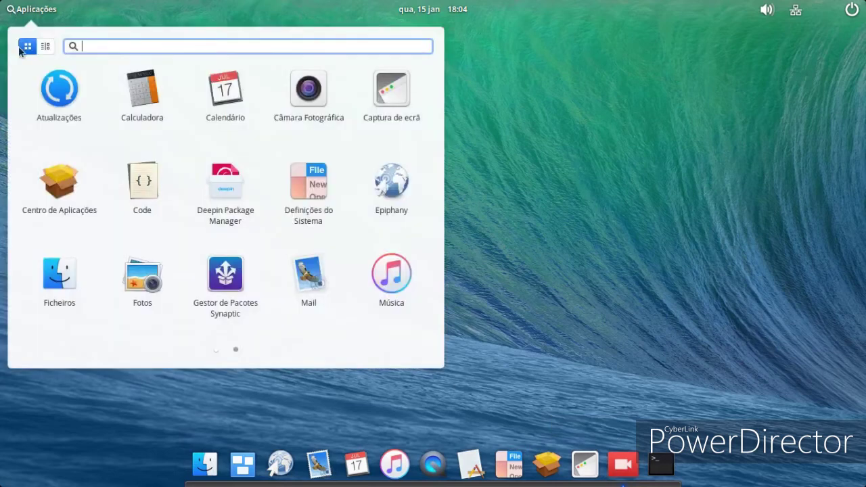
pyautogui.click(513, 389)
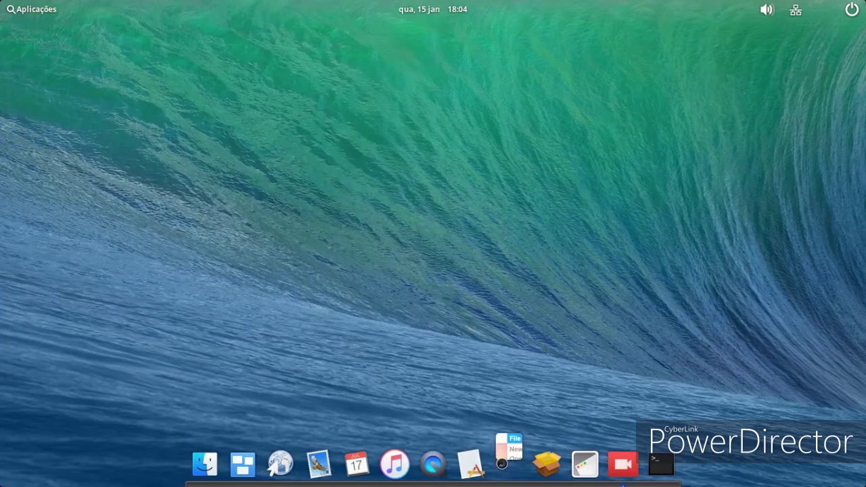
# Step: Set the GTK+ theme to MacBuntu-Sierra-light in the system's Ajustes appearance settings and maximize the window
pyautogui.click(278, 99)
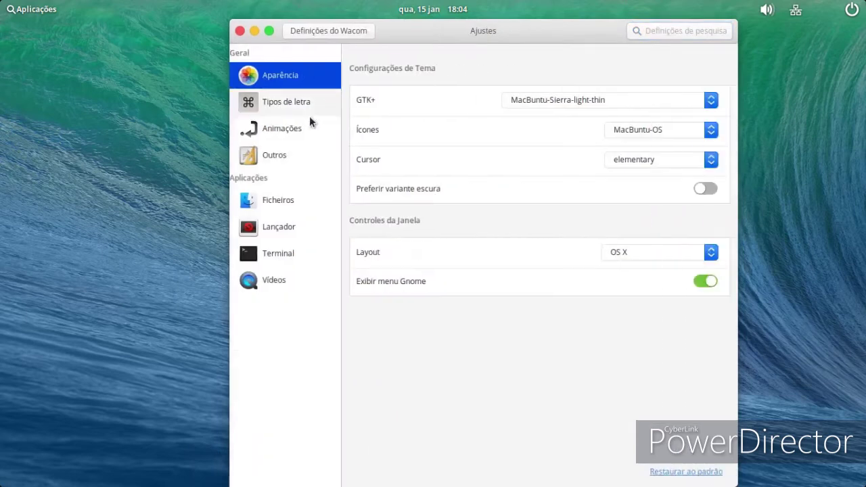
pyautogui.click(576, 102)
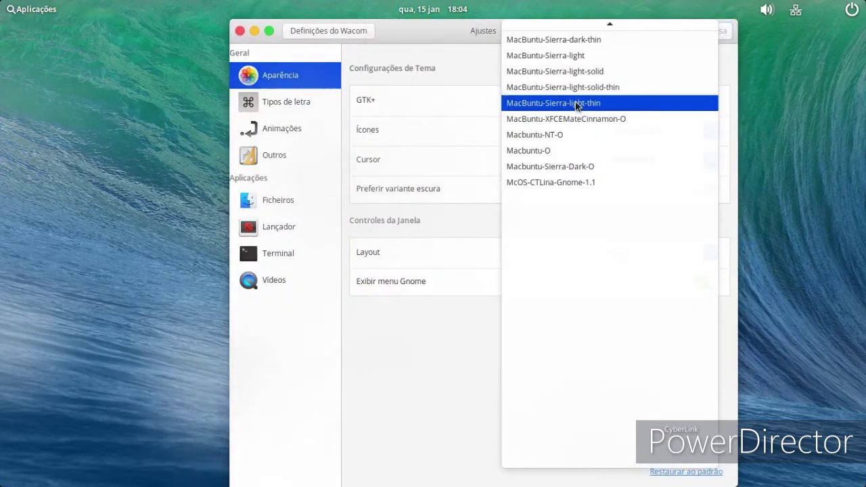
pyautogui.click(574, 54)
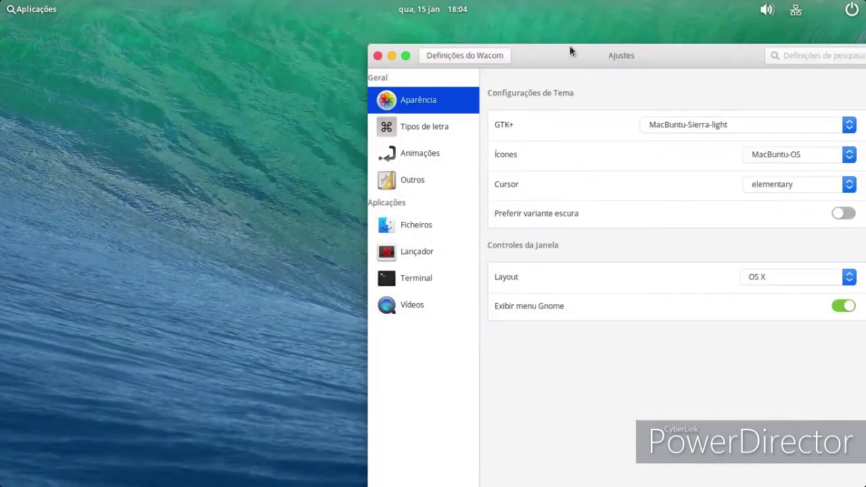
pyautogui.doubleClick(570, 52)
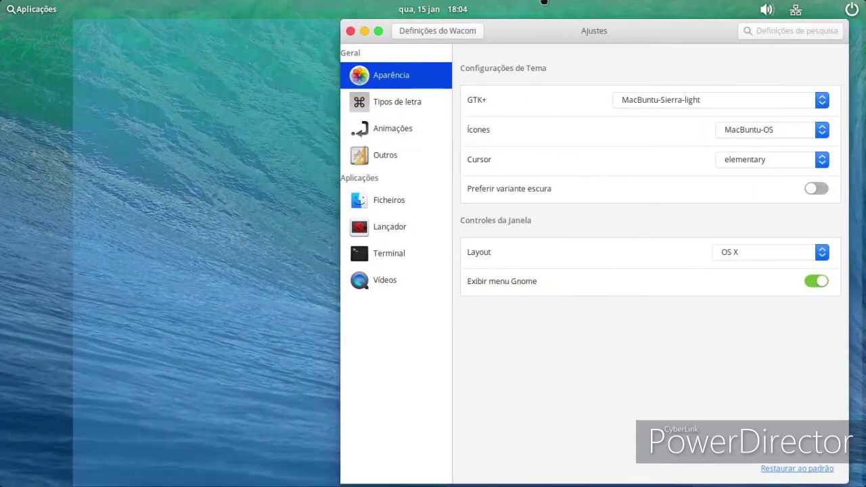
pyautogui.moveTo(647, 484)
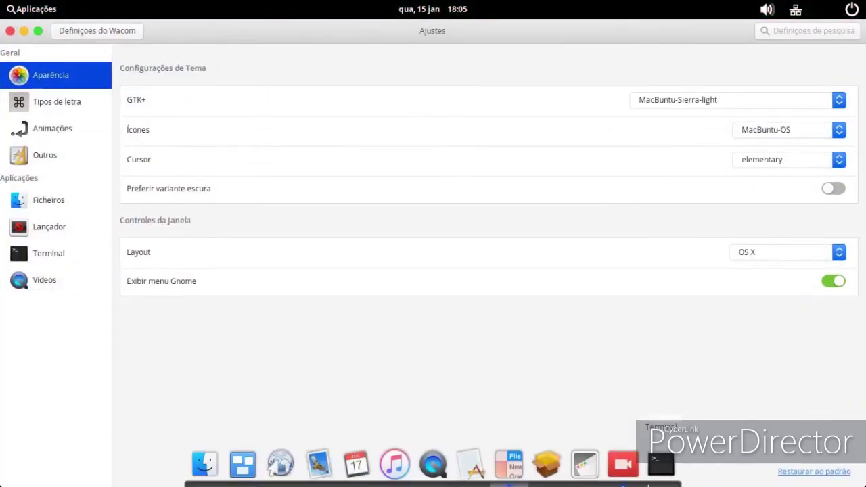
# Step: Try the MacBuntu-Sierra-dark-solid and MacBuntu-OS11 GTK+ themes
pyautogui.click(690, 101)
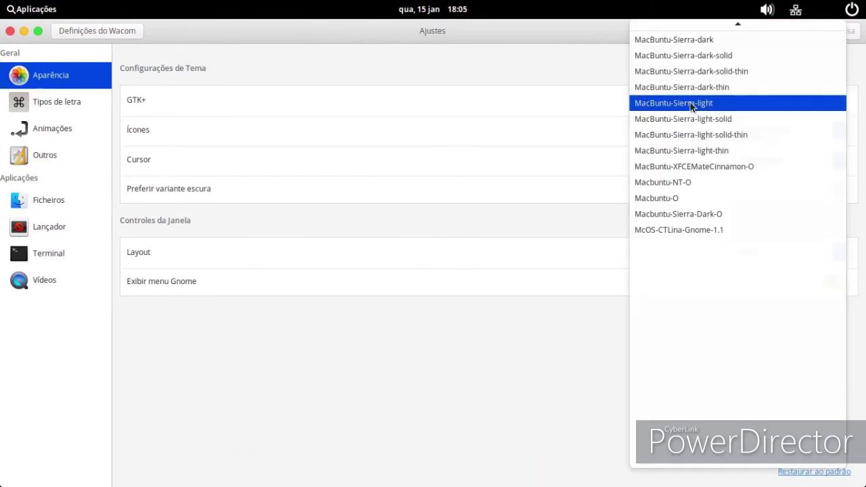
pyautogui.click(681, 55)
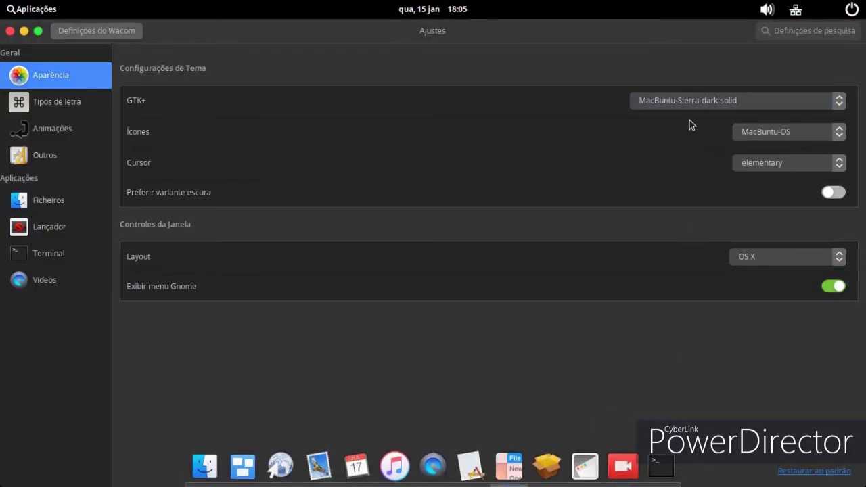
pyautogui.click(685, 99)
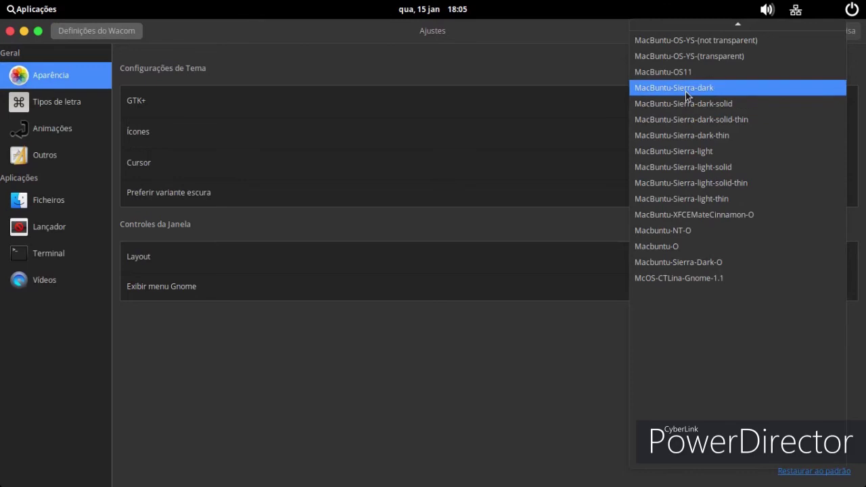
pyautogui.click(676, 71)
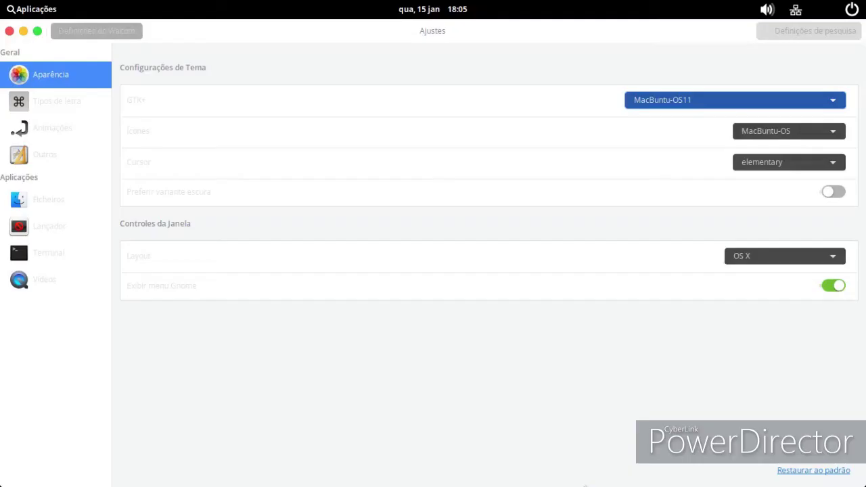
# Step: Set the GTK+ theme to MacBuntu-OS-YS-(transparent), keeping the elementary cursor and the MacBuntu-OS icon theme
pyautogui.click(709, 97)
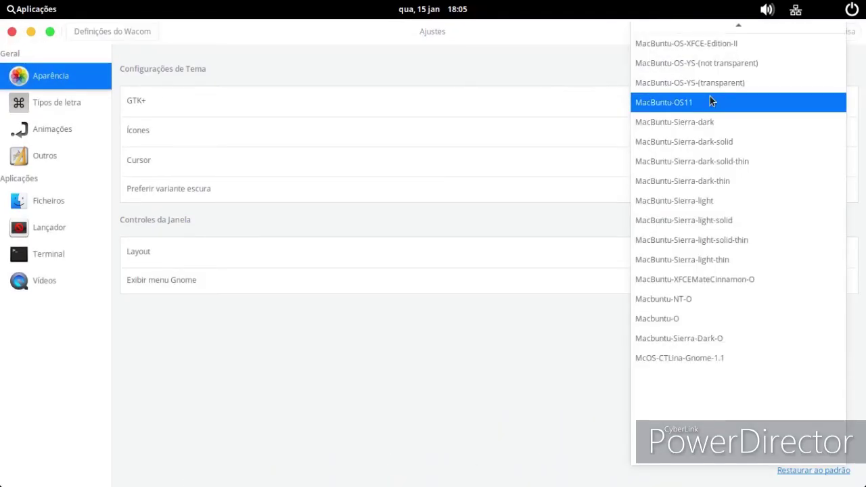
pyautogui.click(709, 83)
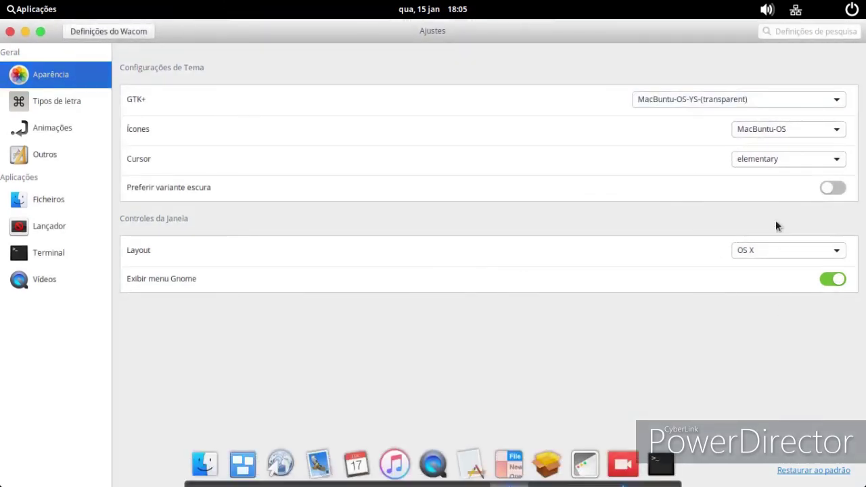
pyautogui.click(762, 155)
pyautogui.click(762, 156)
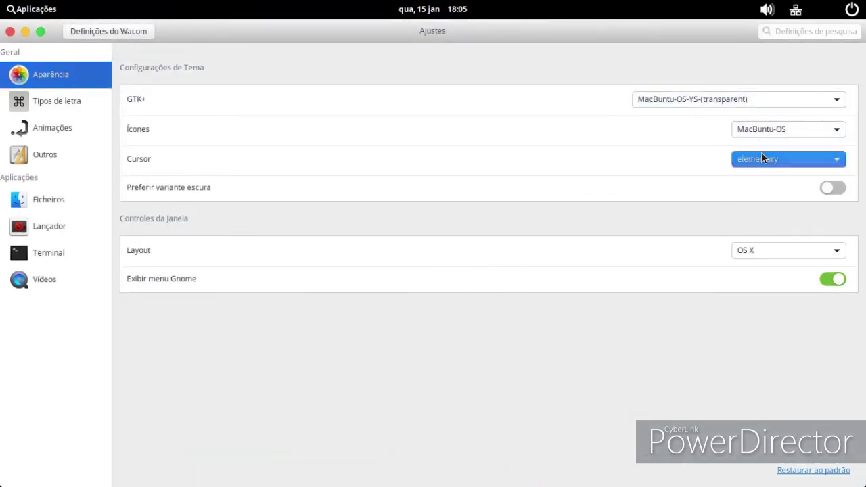
pyautogui.click(758, 129)
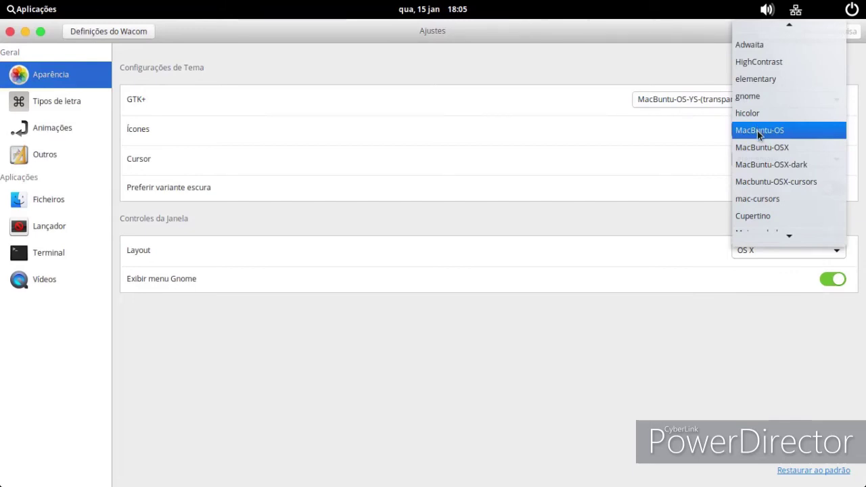
pyautogui.click(757, 131)
# Step: Set the GTK+ theme to MacBuntu-OS-XFCE-Edition-I and the cursor to Macbuntu-OSX-cursors
pyautogui.click(734, 102)
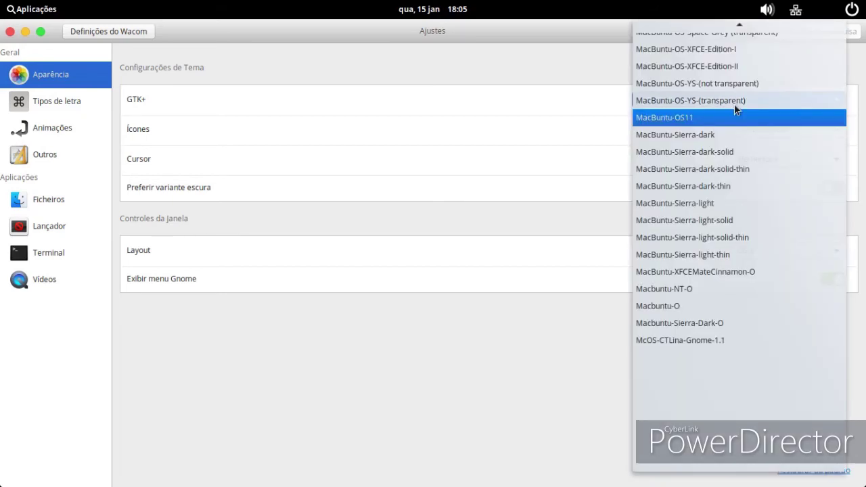
pyautogui.click(723, 50)
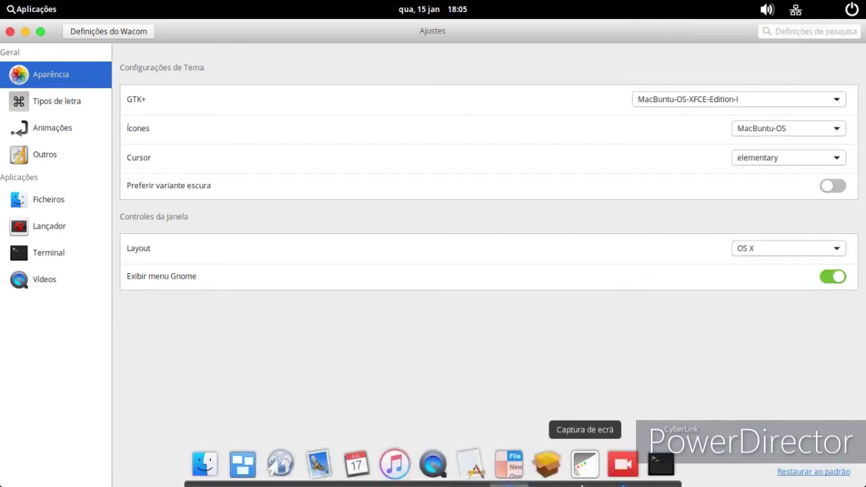
pyautogui.click(805, 159)
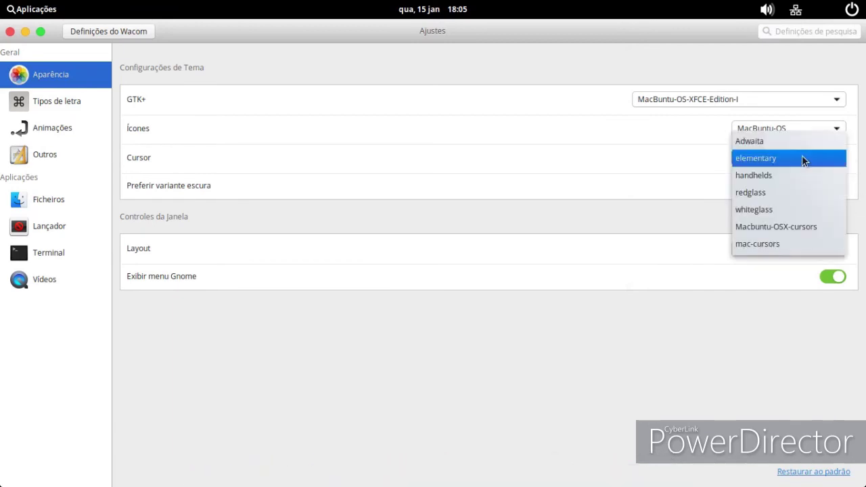
pyautogui.click(800, 225)
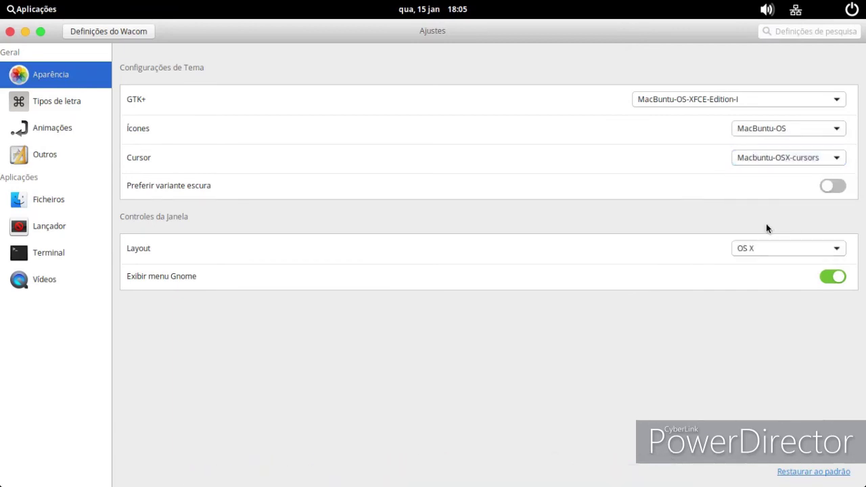
# Step: Try the MacBuntu-Sierra-light-solid and Macbuntu-Sierra-Dark-O GTK+ themes
pyautogui.click(701, 98)
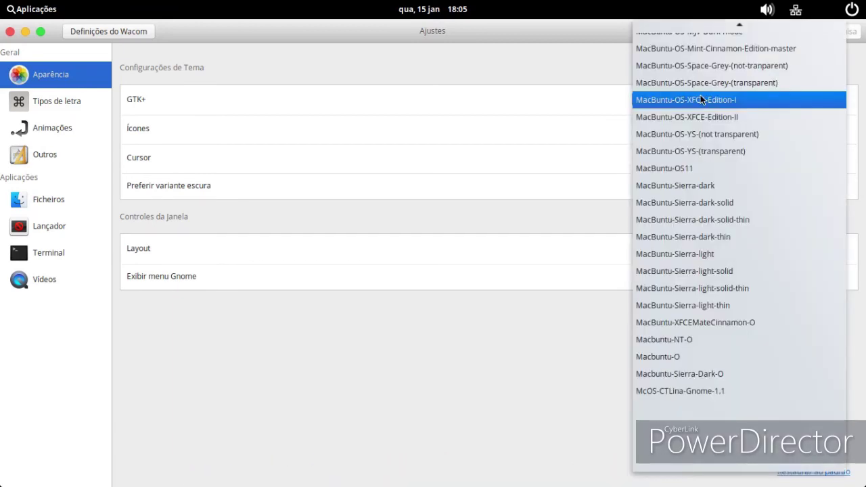
pyautogui.click(705, 272)
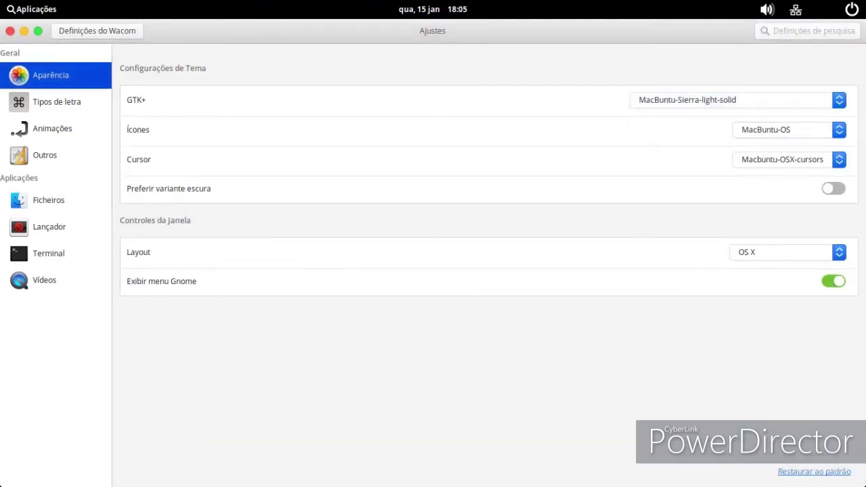
pyautogui.click(716, 101)
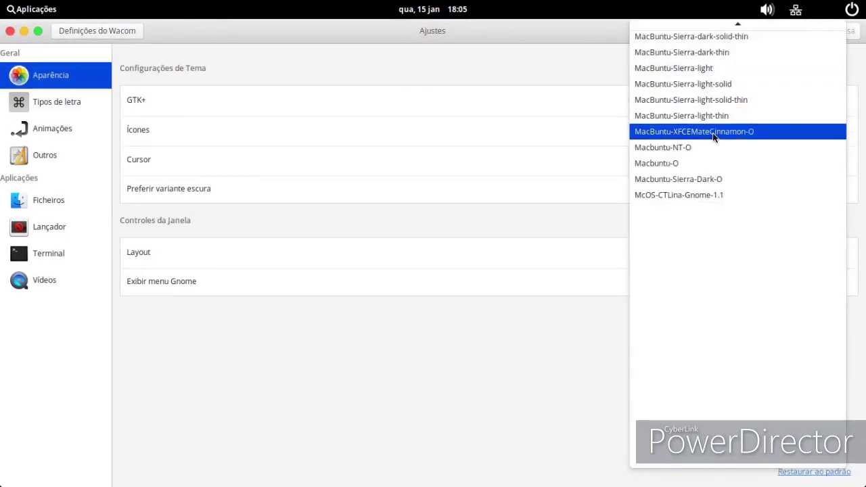
pyautogui.click(713, 180)
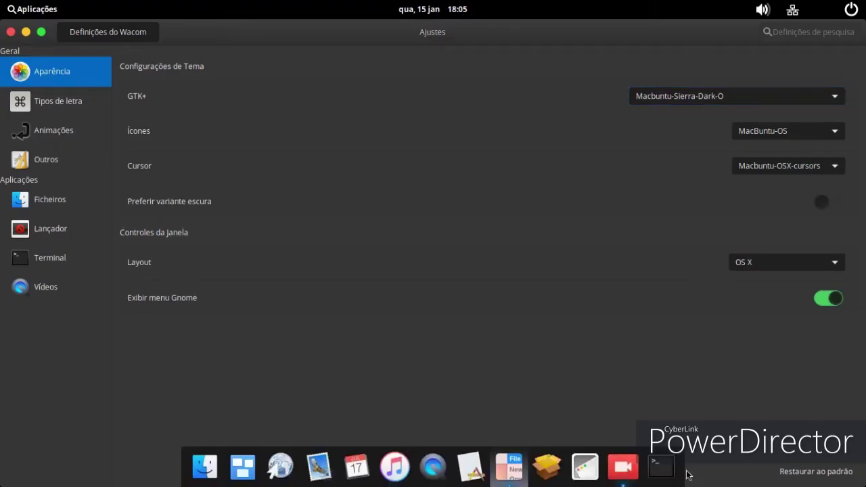
# Step: Close the settings window and examine the dock and applications menu under the Macbuntu-Sierra-Dark-O theme
pyautogui.click(10, 33)
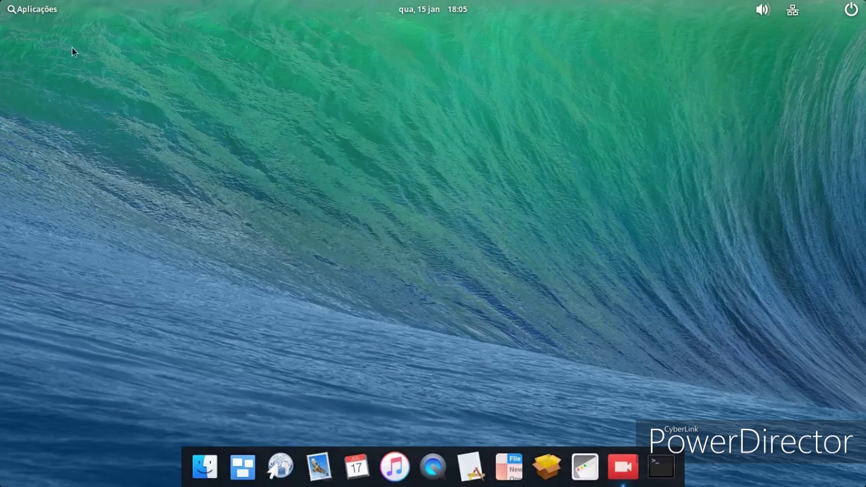
pyautogui.click(24, 11)
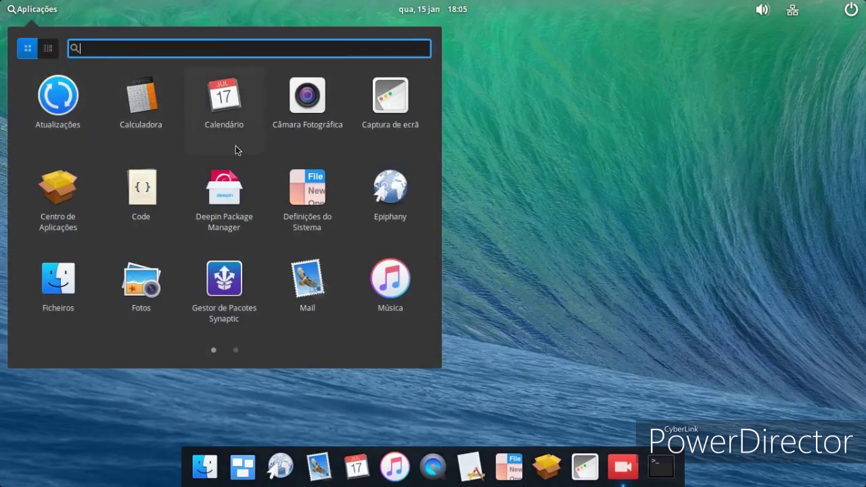
pyautogui.click(513, 143)
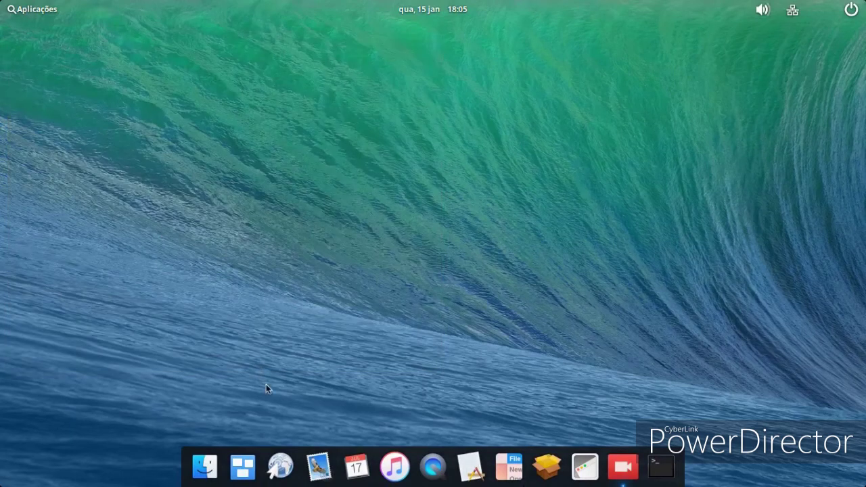
pyautogui.click(10, 6)
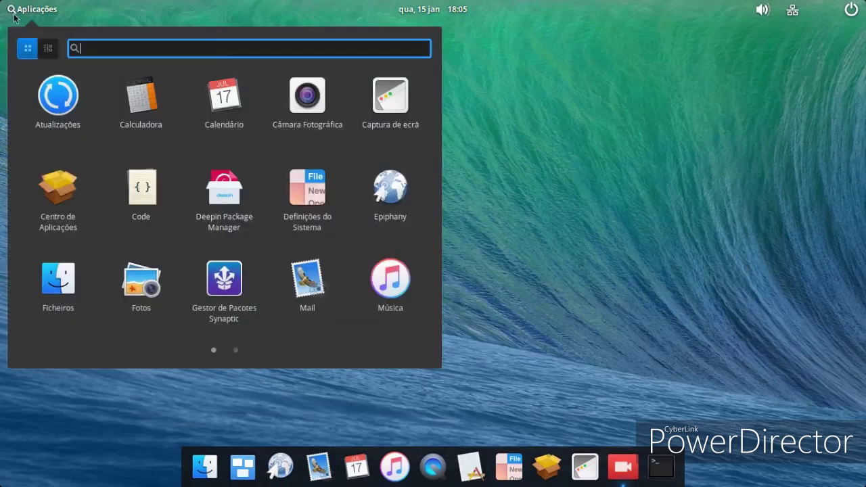
pyautogui.click(624, 292)
# Step: Reopen the Ajustes appearance settings and set the GTK+ theme to McOS-CTLina-Gnome-1.1
pyautogui.click(509, 467)
pyautogui.click(108, 102)
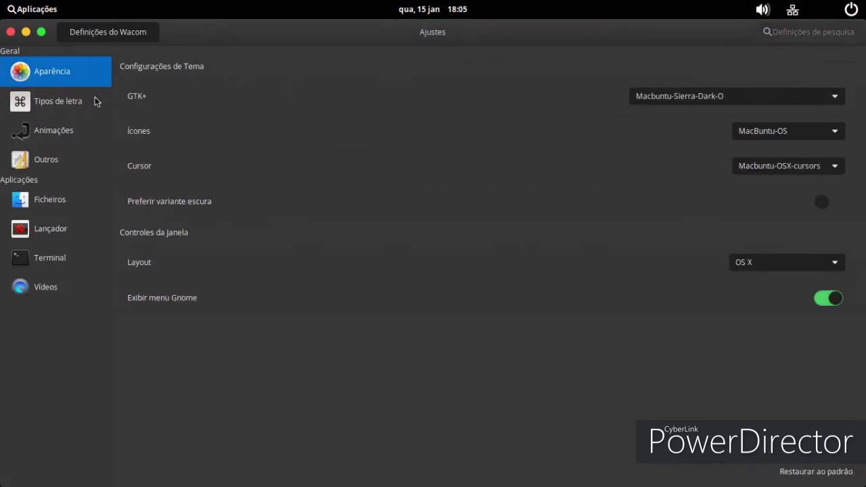
pyautogui.click(666, 96)
pyautogui.click(664, 113)
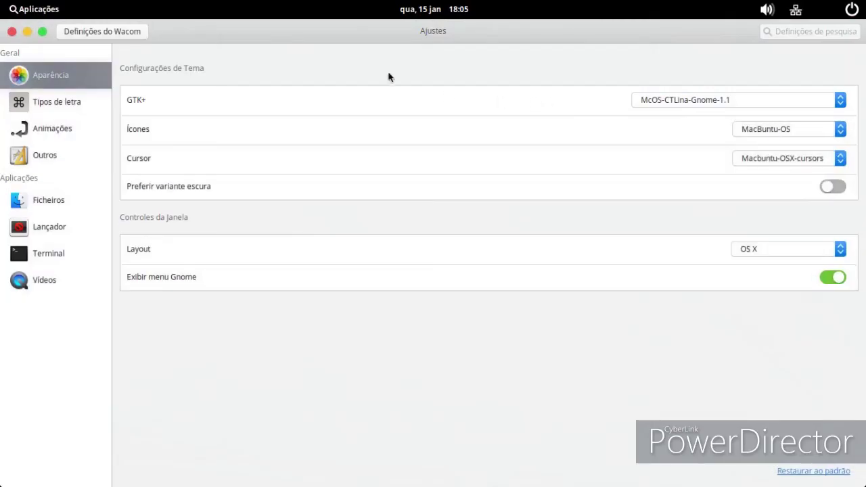
# Step: Close the settings window and examine the desktop, dock and applications menu under the McOS-CTLina-Gnome-1.1 theme
pyautogui.click(11, 31)
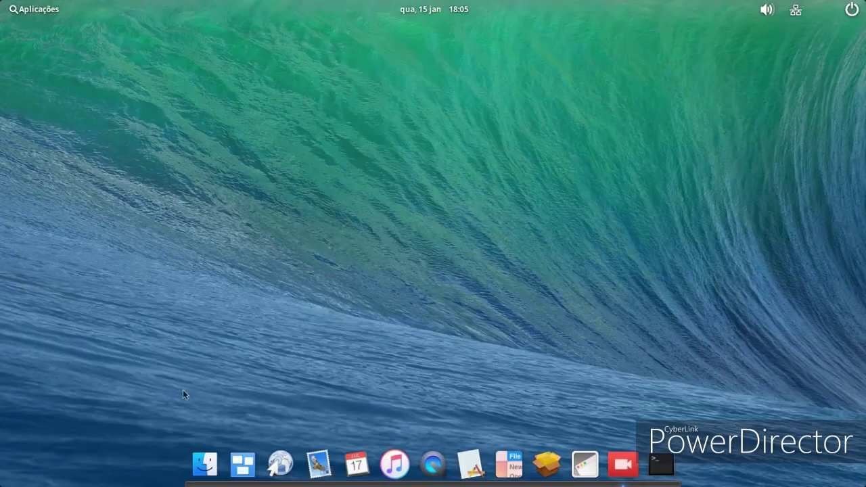
pyautogui.click(30, 9)
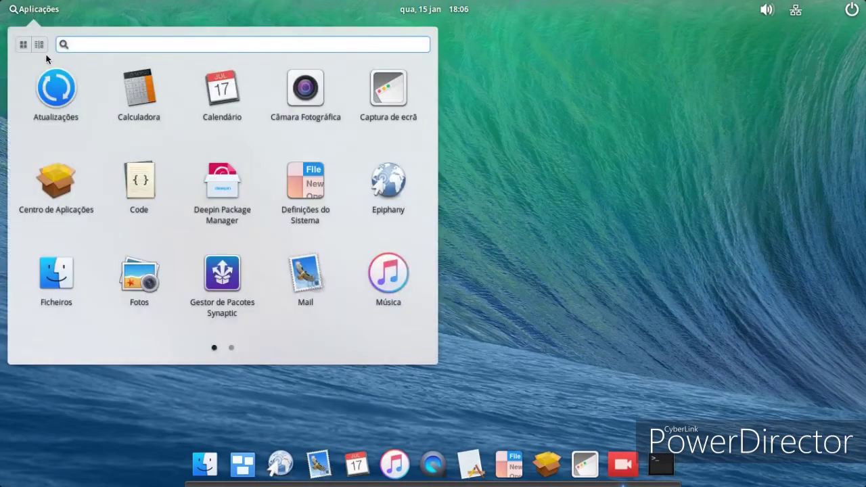
pyautogui.click(513, 198)
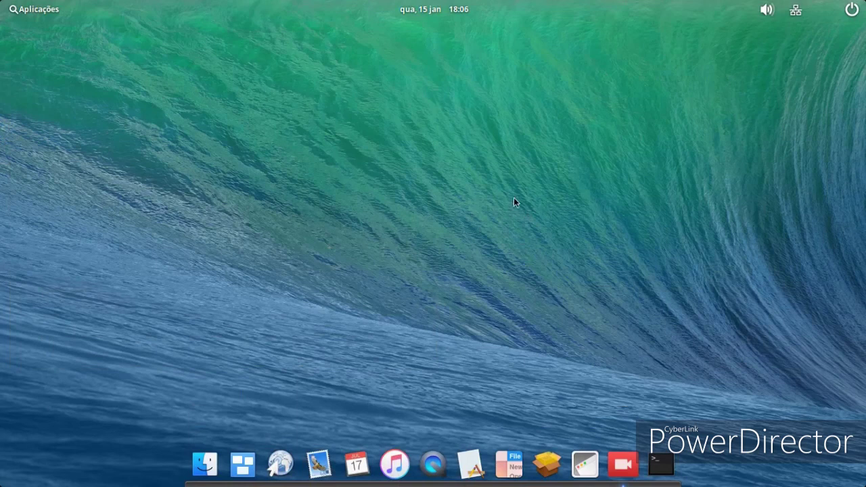
pyautogui.click(624, 464)
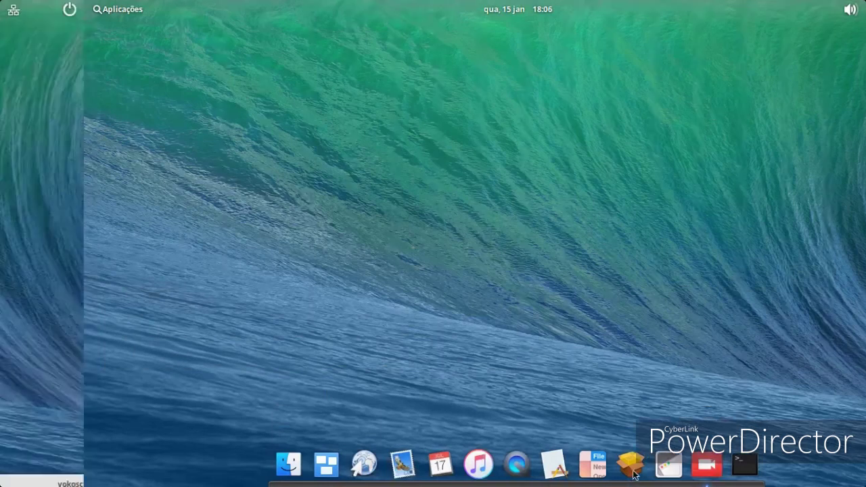